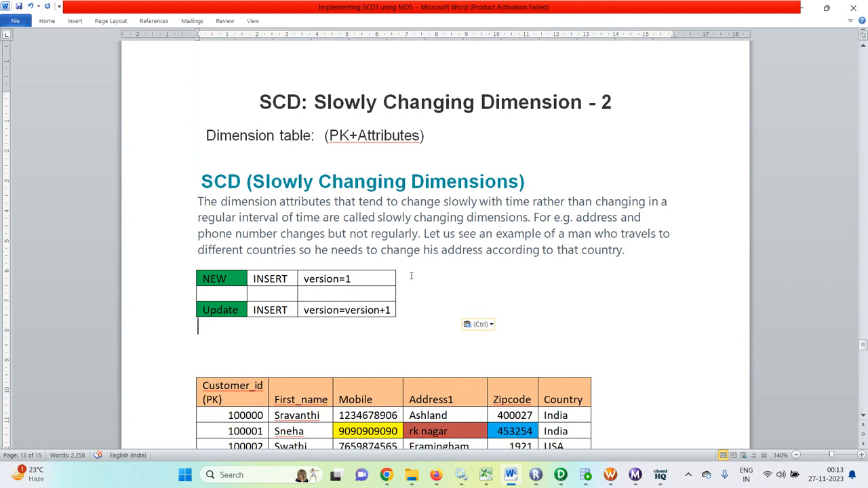
- Scroll past the SCD Type 2 notes to the customer and cust_key/Version tables
scroll(407, 276, down, 8)
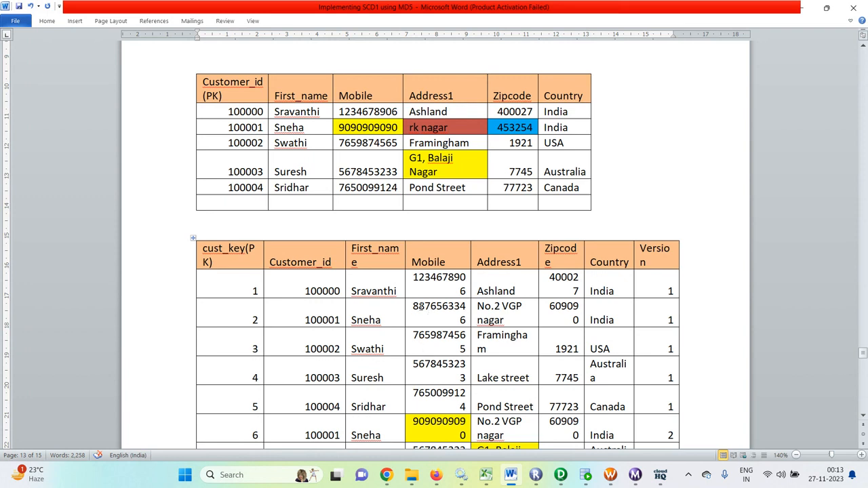
- Replace customer 100001's mobile number in the upper table with the version-1 mobile number
drag(420, 307, 465, 324)
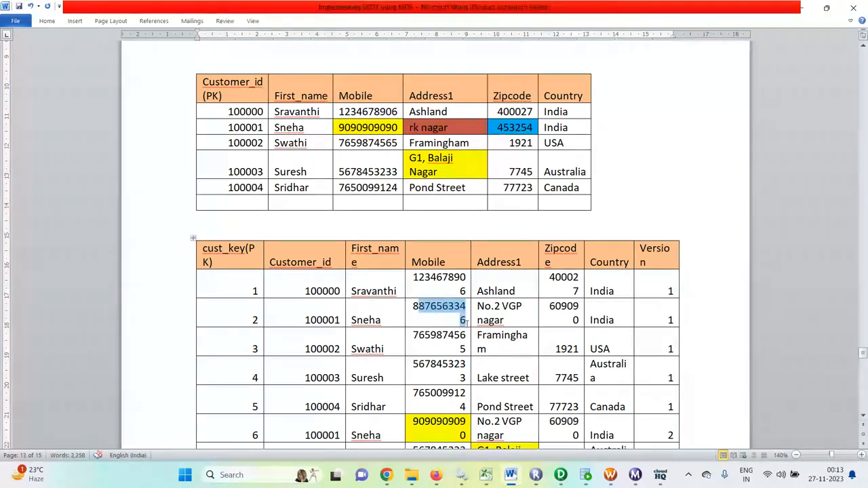
click(413, 308)
drag(412, 309, 467, 322)
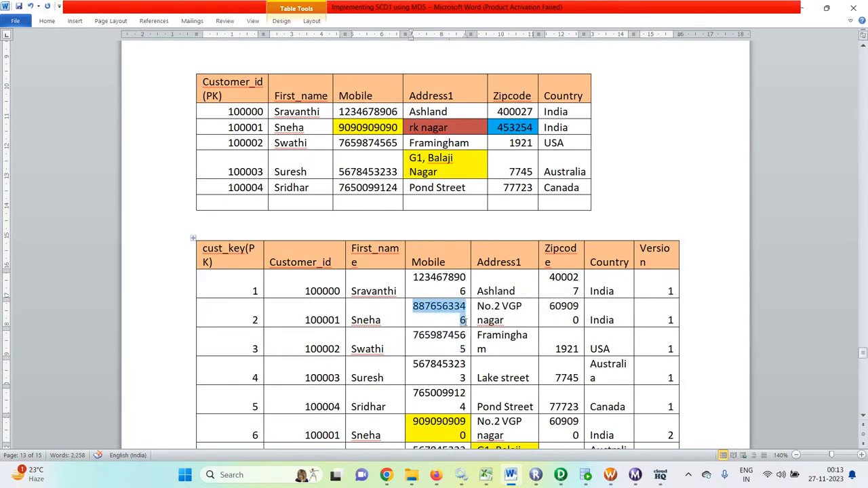
right_click(446, 308)
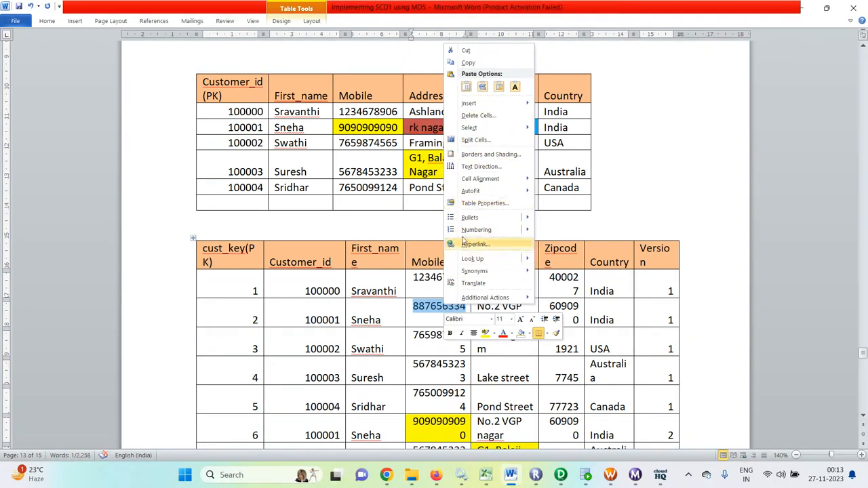
click(503, 61)
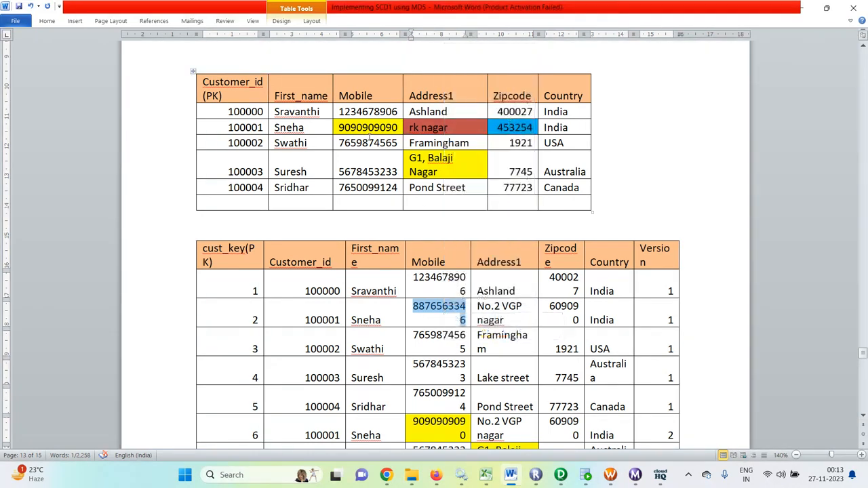
click(369, 127)
key(ctrl+a)
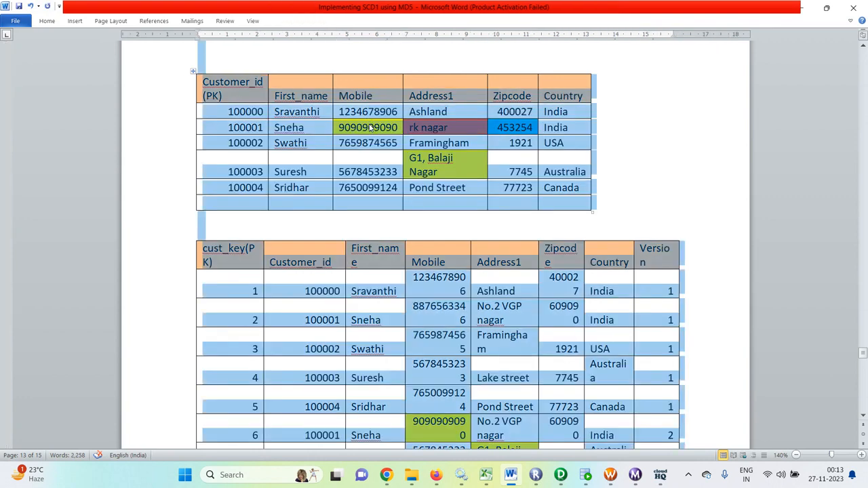
click(369, 128)
click(337, 127)
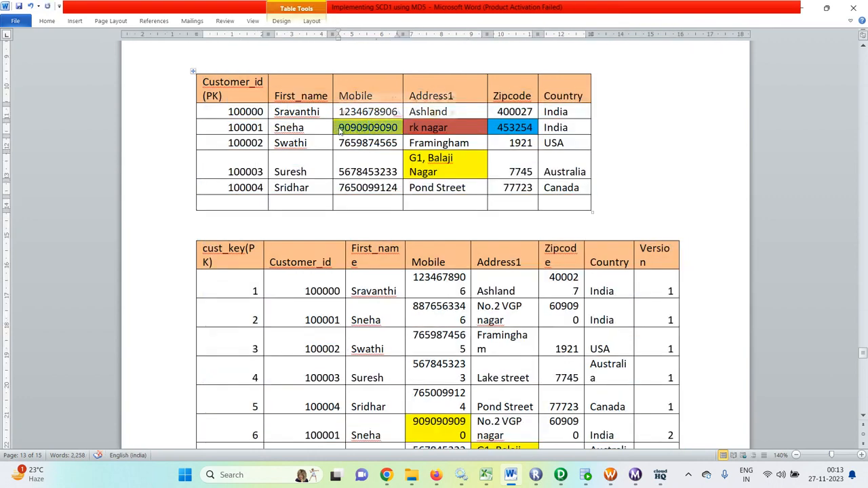
key(ctrl+v)
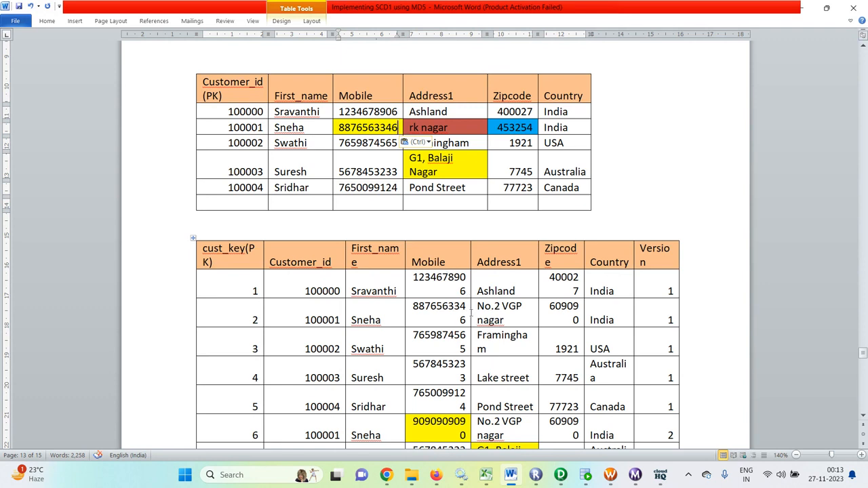
- Paste the version-1 address and zipcode over customer 100001's address and zipcode
drag(509, 319, 487, 309)
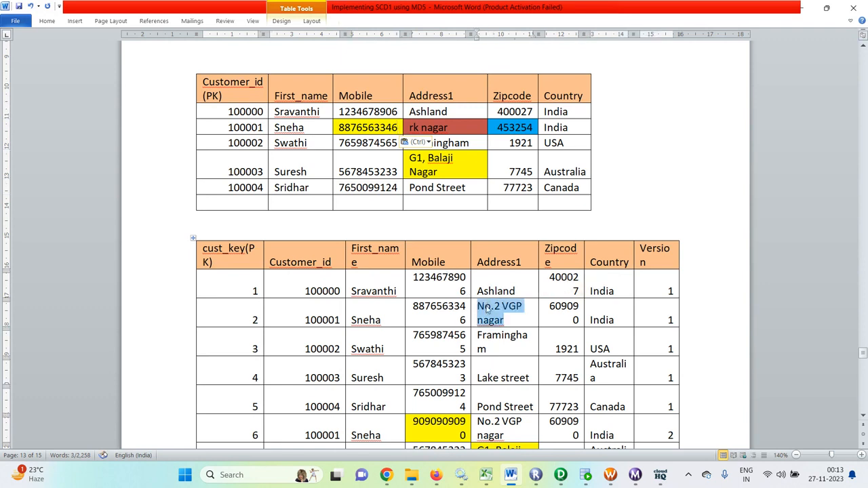
key(ctrl+c)
drag(450, 127, 409, 127)
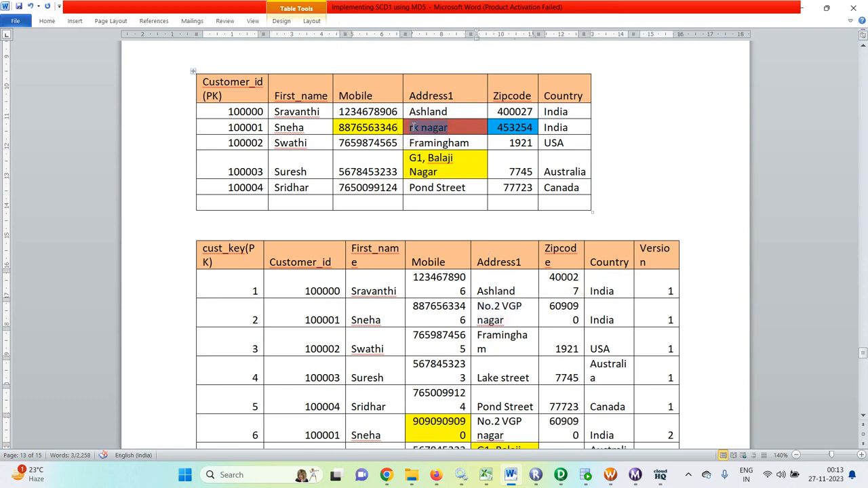
key(ctrl+v)
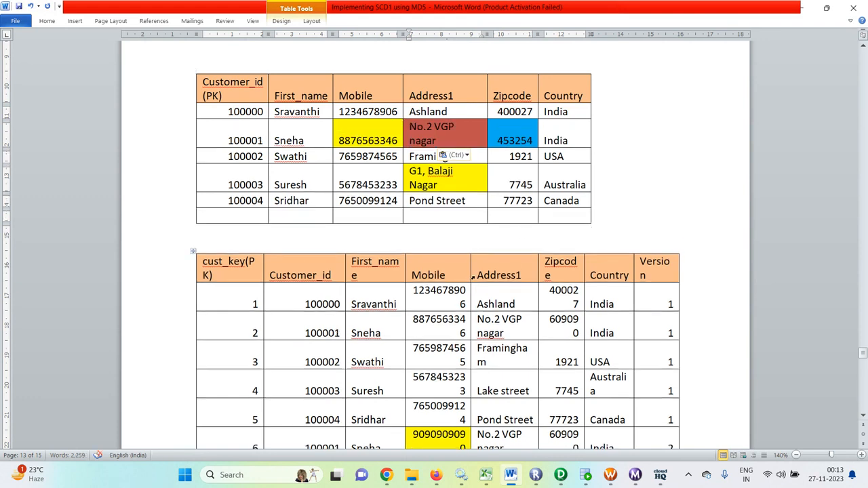
drag(580, 334, 554, 318)
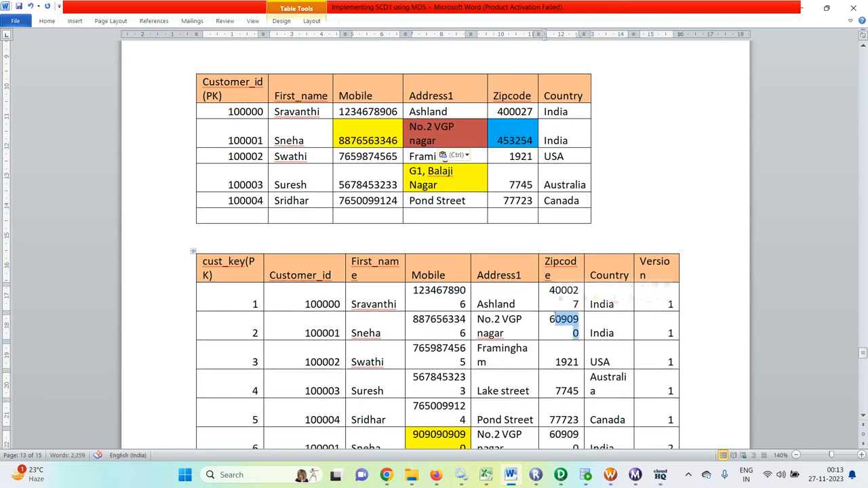
key(ctrl+c)
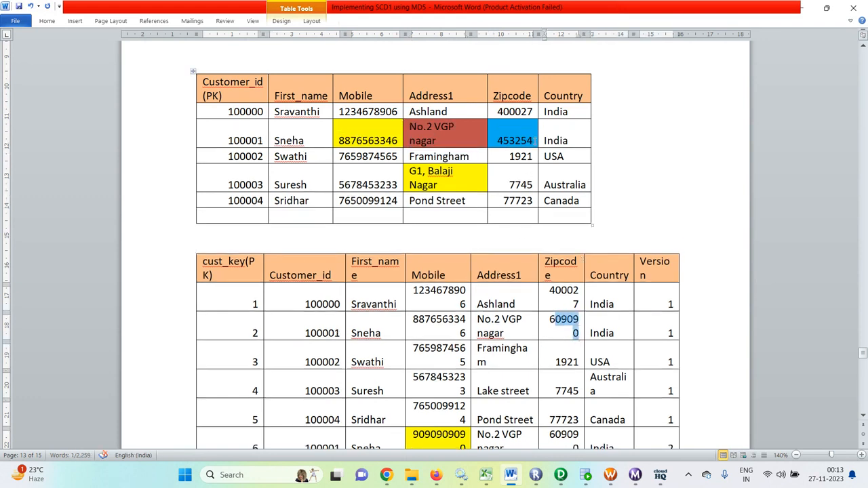
drag(534, 142, 503, 145)
key(ctrl+v)
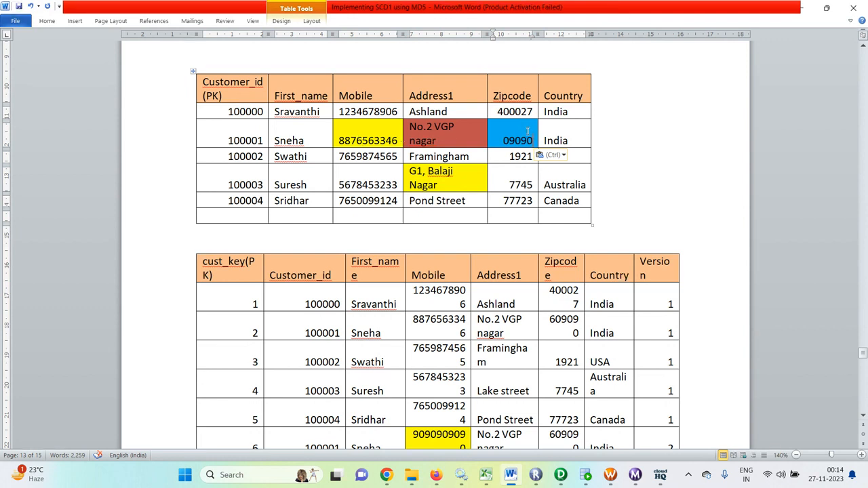
- Undo the pastes to restore customer 100001's original values, and check row 6's Version 2
key(ctrl+z)
key(ctrl+z)
key(ctrl+z)
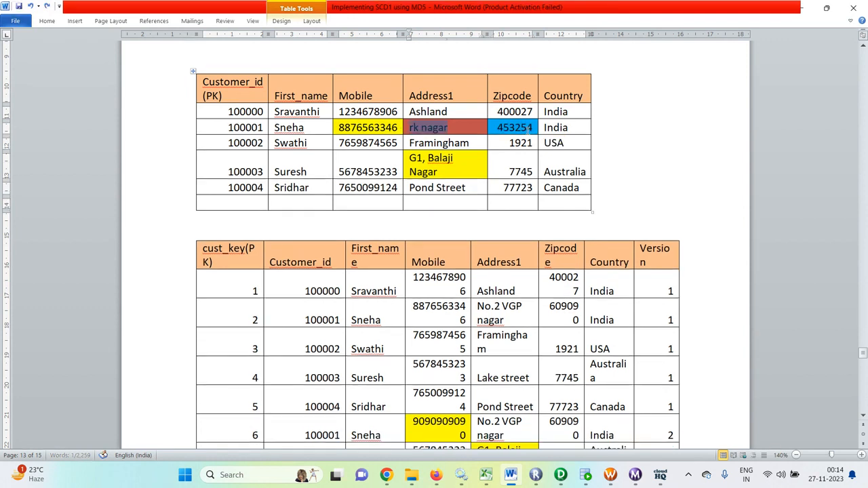
scroll(444, 136, down, 2)
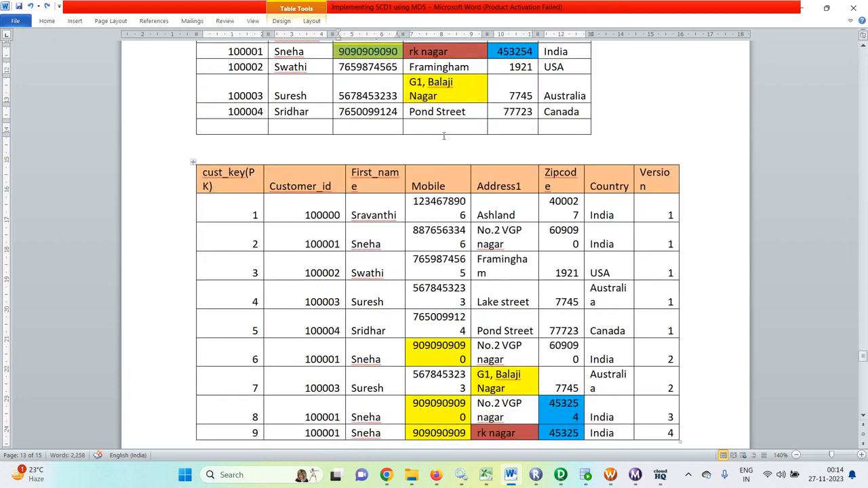
click(662, 360)
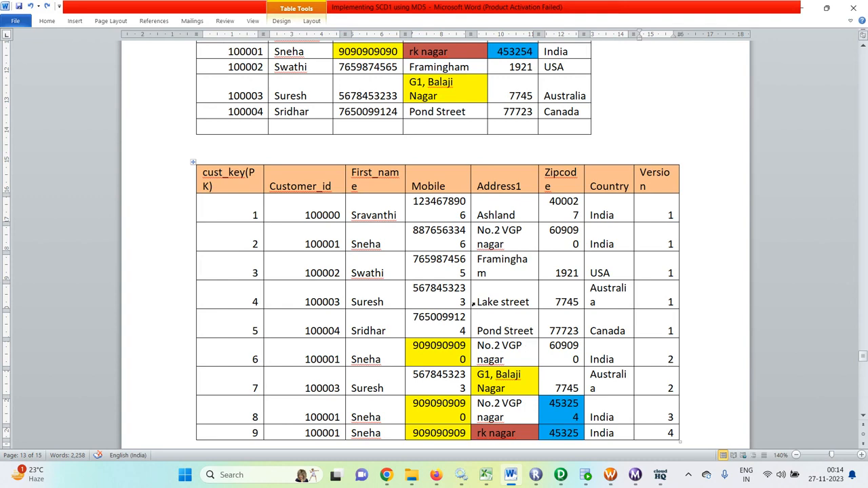
- Read through the SQL and lookup-override notes before moving to PowerCenter Designer
scroll(474, 302, up, 2)
scroll(553, 233, down, 3)
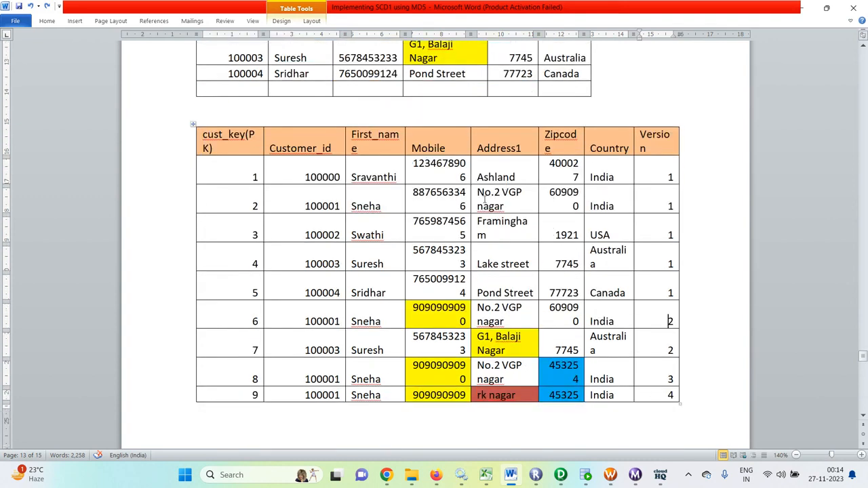
scroll(484, 197, down, 12)
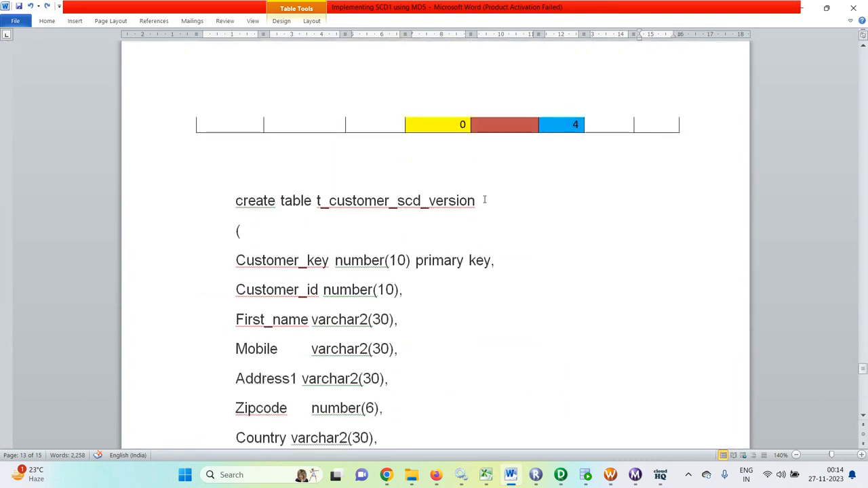
scroll(484, 200, down, 3)
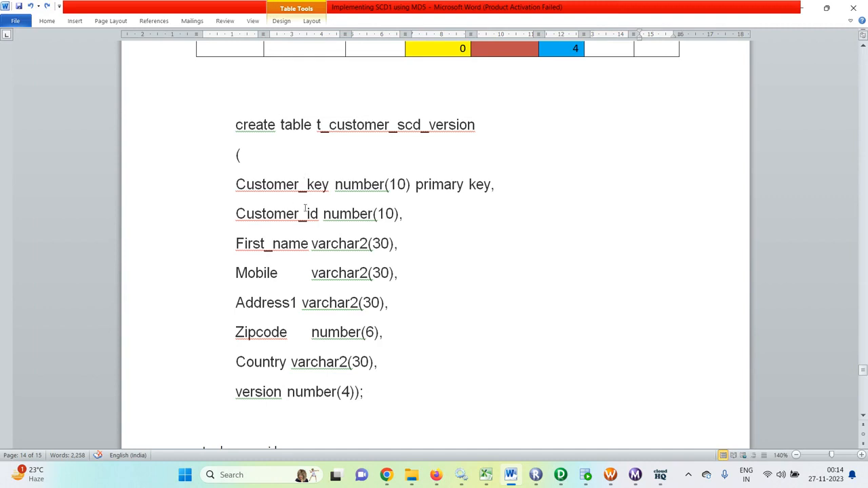
scroll(298, 210, down, 2)
scroll(311, 207, up, 1)
scroll(311, 208, down, 9)
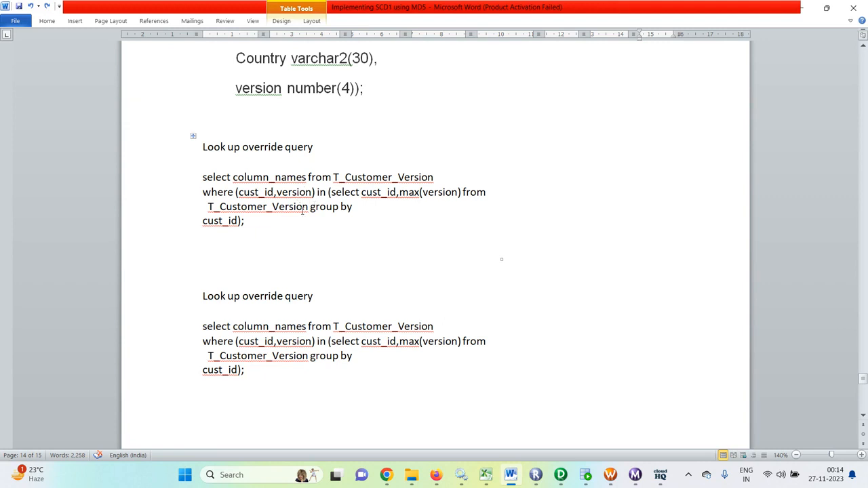
scroll(303, 210, down, 5)
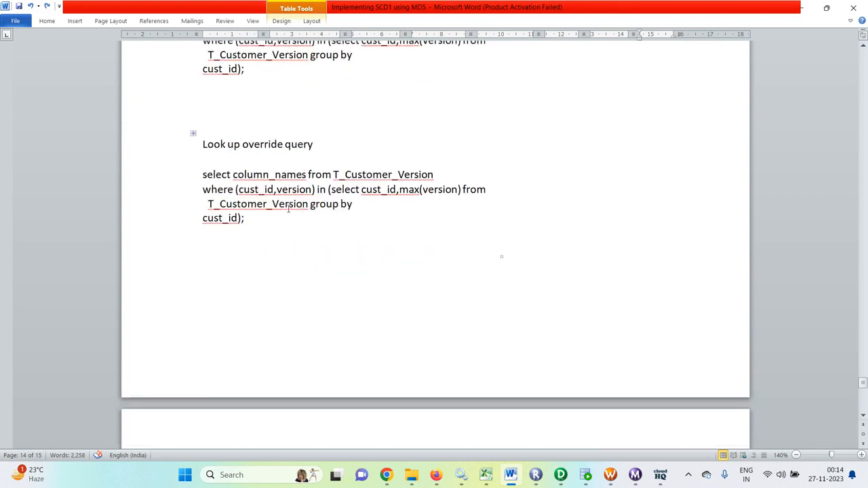
scroll(319, 207, down, 9)
scroll(322, 207, up, 11)
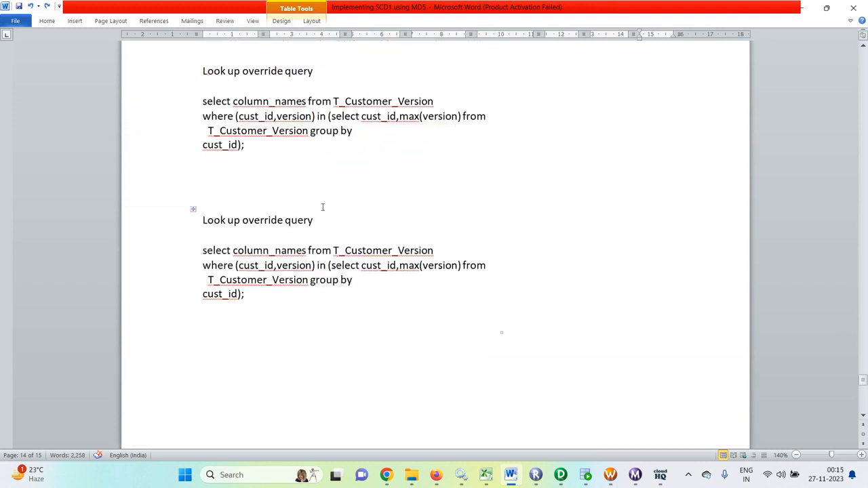
click(511, 374)
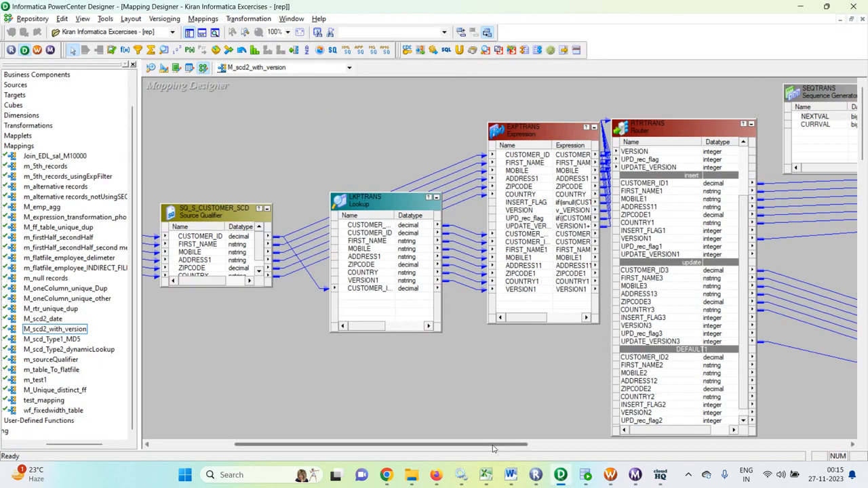
- Look over the Source Analyzer, Target Designer and M_scd2_with_version mapping, then minimise Designer
drag(487, 445, 391, 440)
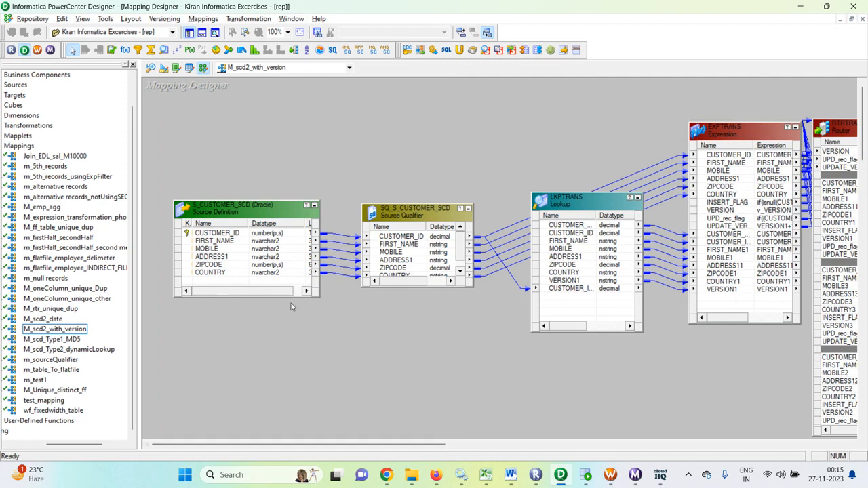
click(150, 68)
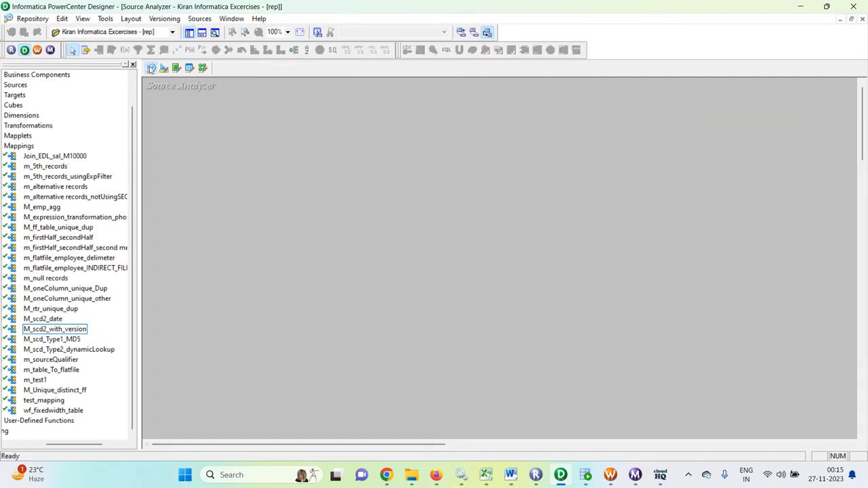
click(164, 68)
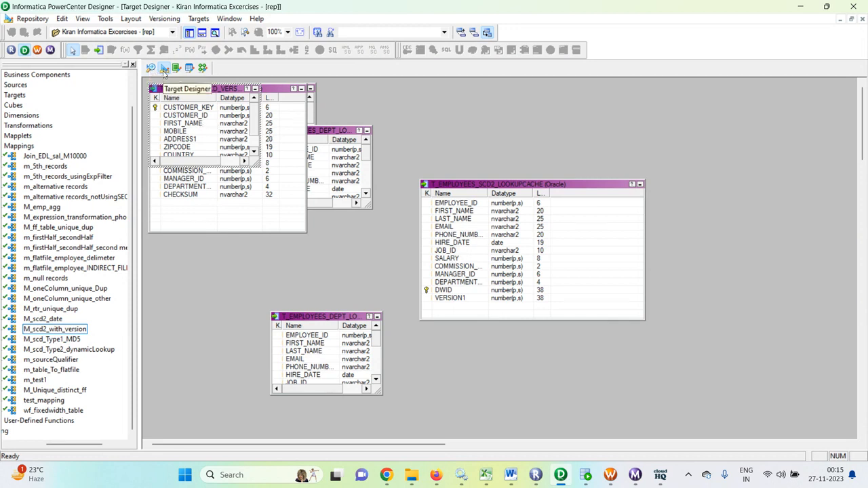
click(202, 68)
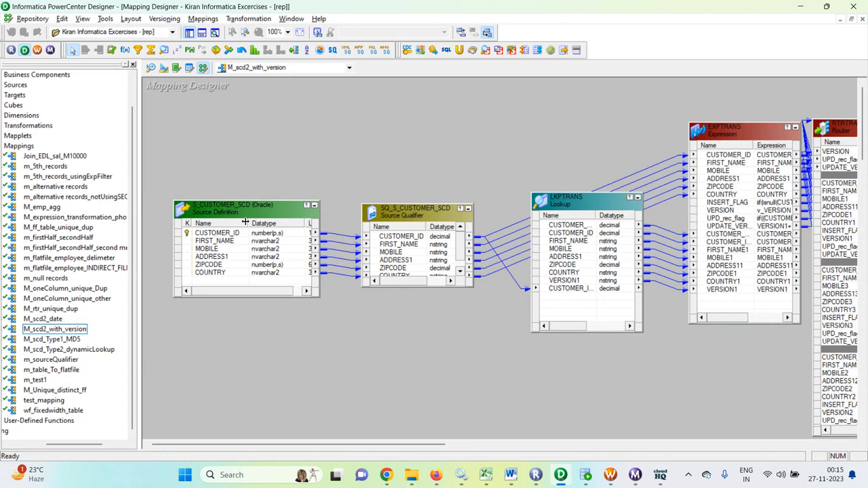
click(560, 478)
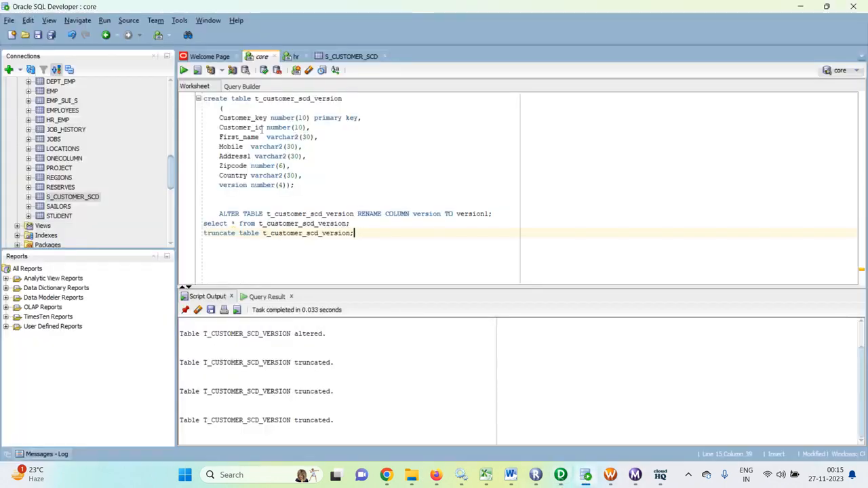
- Run select * from s_customer_scd; in the hr worksheet, then move to the core worksheet
click(296, 56)
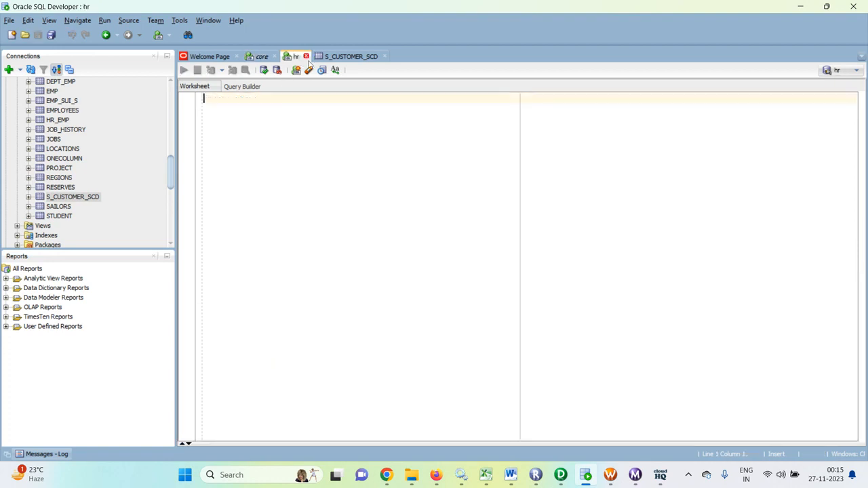
click(304, 120)
text(sele)
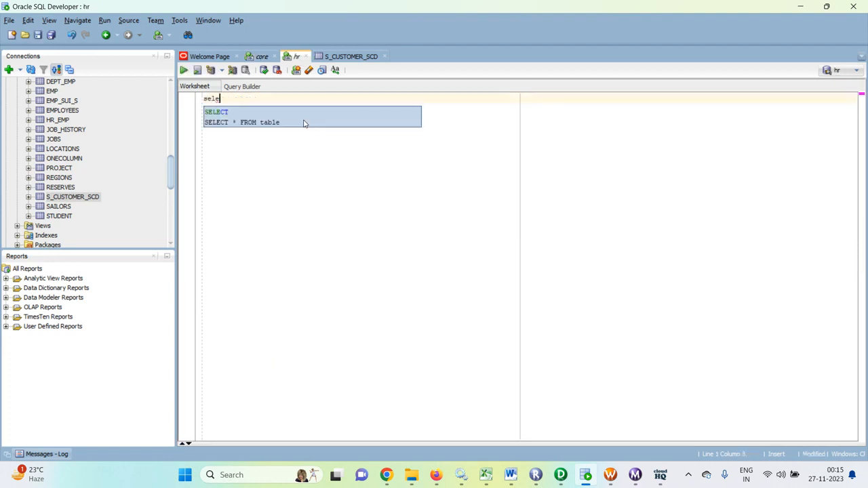
text(ct * )
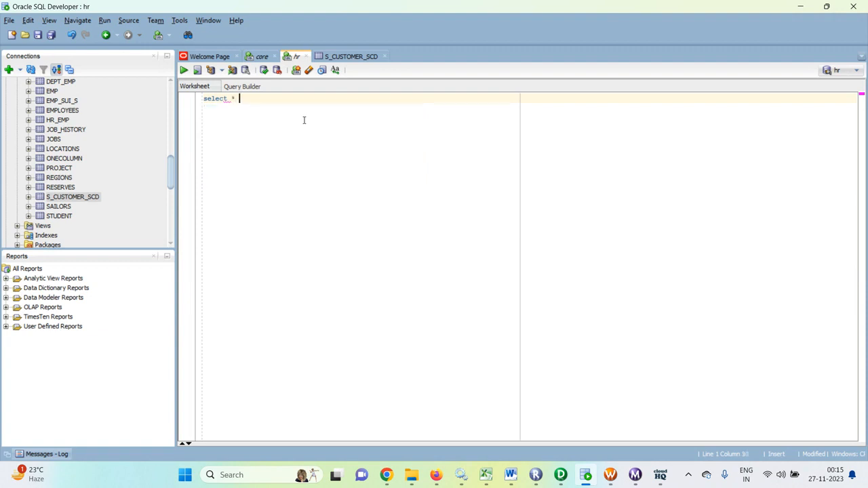
text(from sc)
key(BackSpace)
text(_sc)
key(alt+Tab)
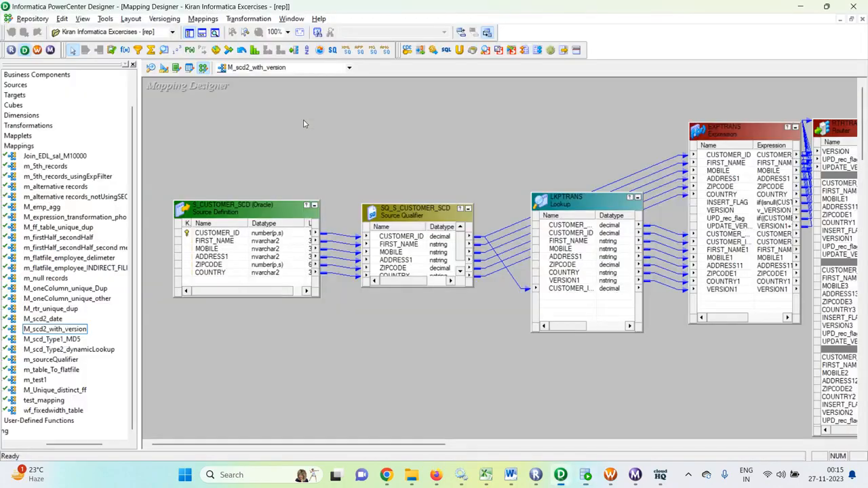
key(alt+Tab)
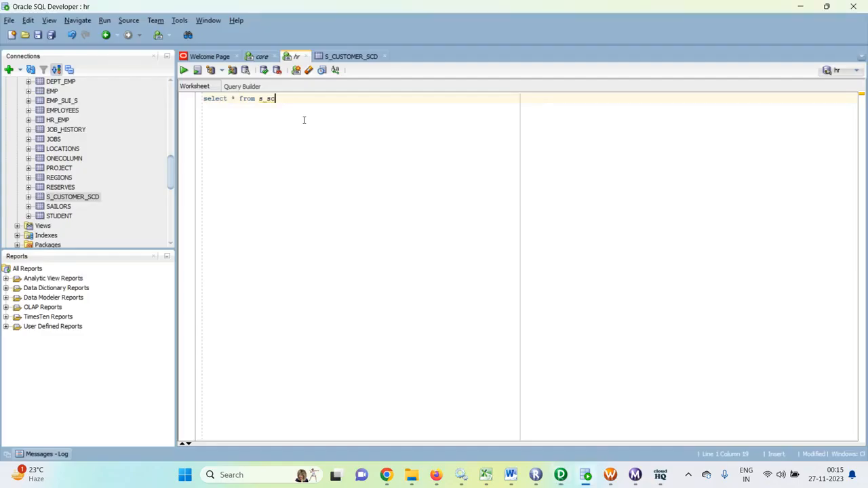
key(BackSpace)
text(cus)
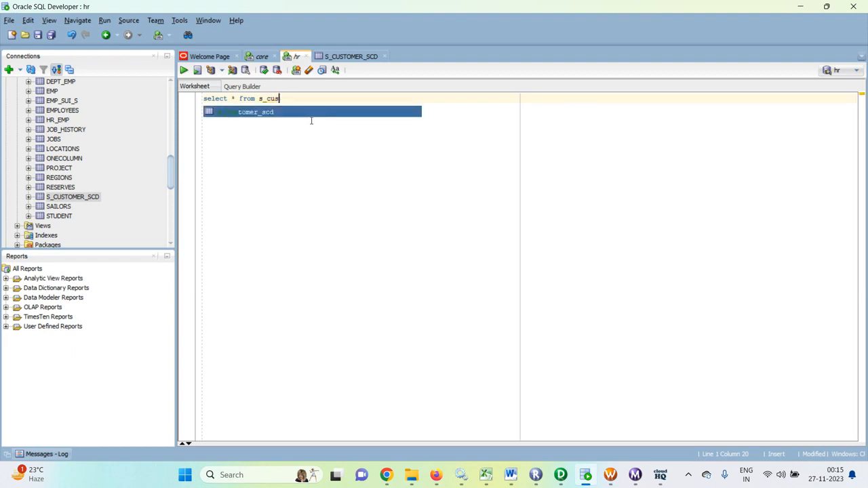
key(Return)
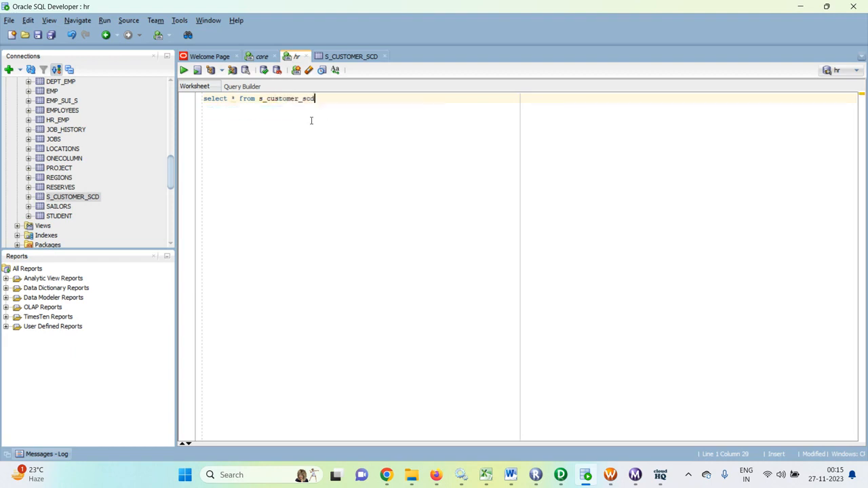
text(;)
key(ctrl+Return)
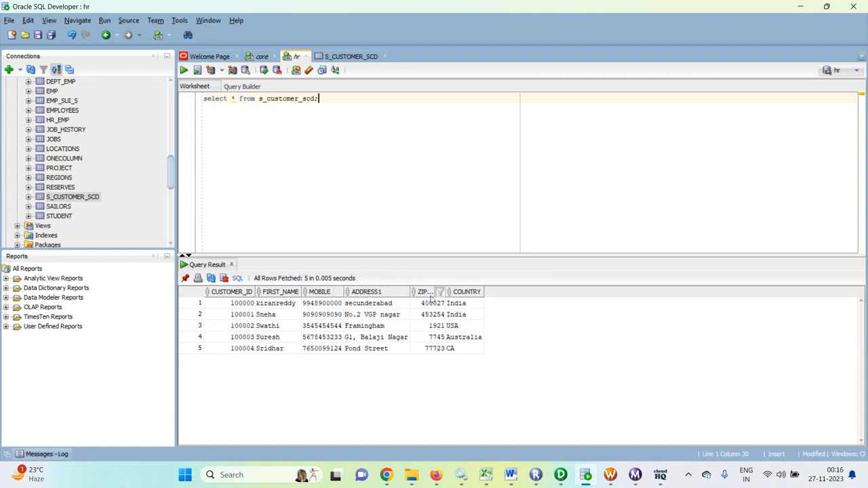
click(262, 56)
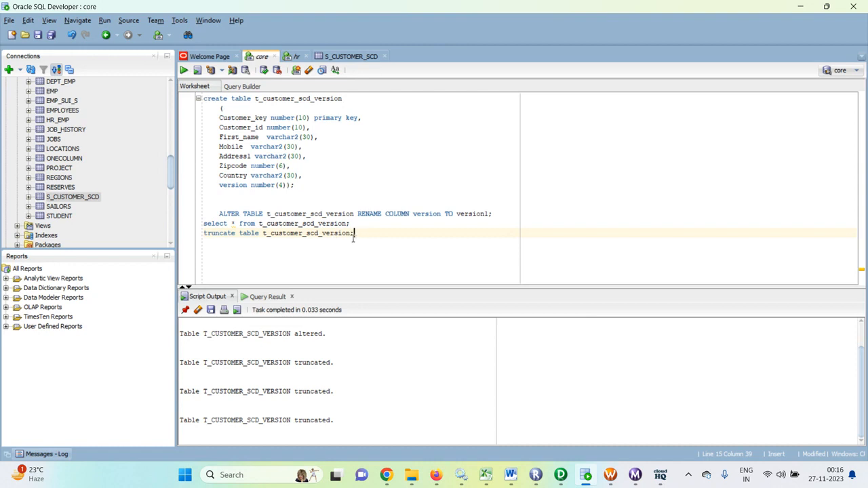
- Truncate T_CUSTOMER_SCD_VERSION and run its select to confirm zero rows
key(ctrl+Return)
click(351, 223)
key(ctrl+Return)
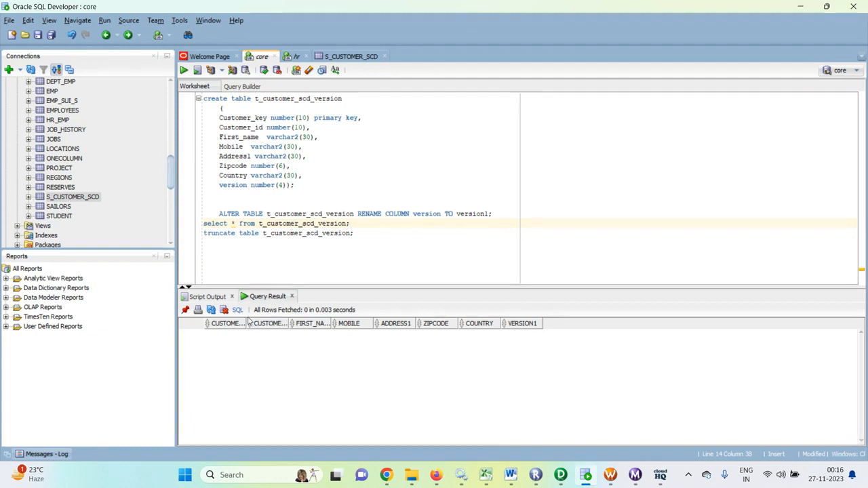
- Widen the CUSTOMER_KEY and CUSTOMER_ID result columns and return to the hr worksheet
drag(249, 324, 273, 333)
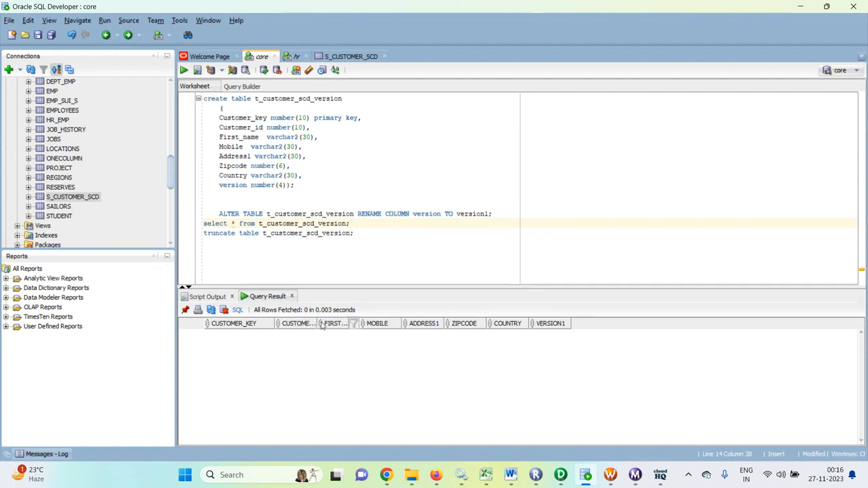
drag(317, 319, 335, 321)
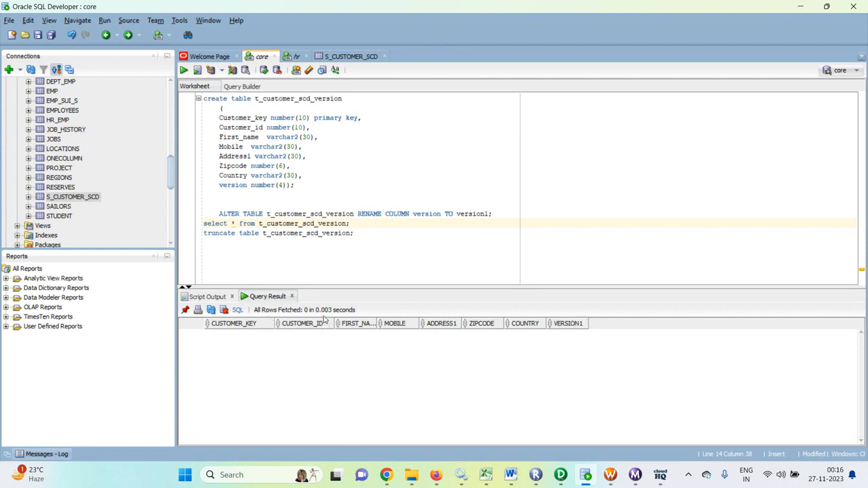
click(296, 57)
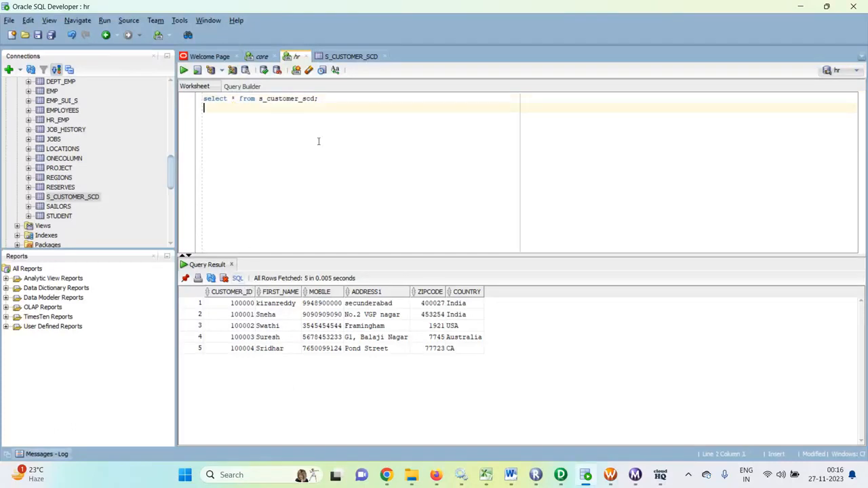
- Run desc s_customer_scd; to show its columns, then check the core worksheet and go to Designer
text(c )
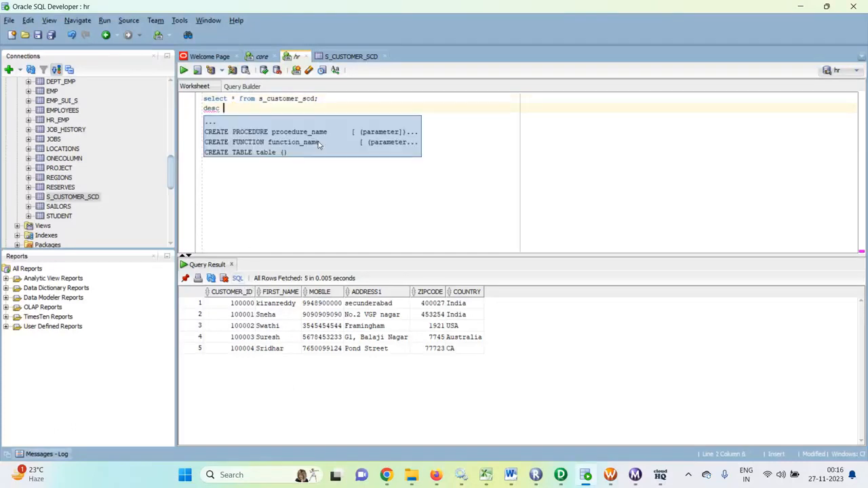
text(s)
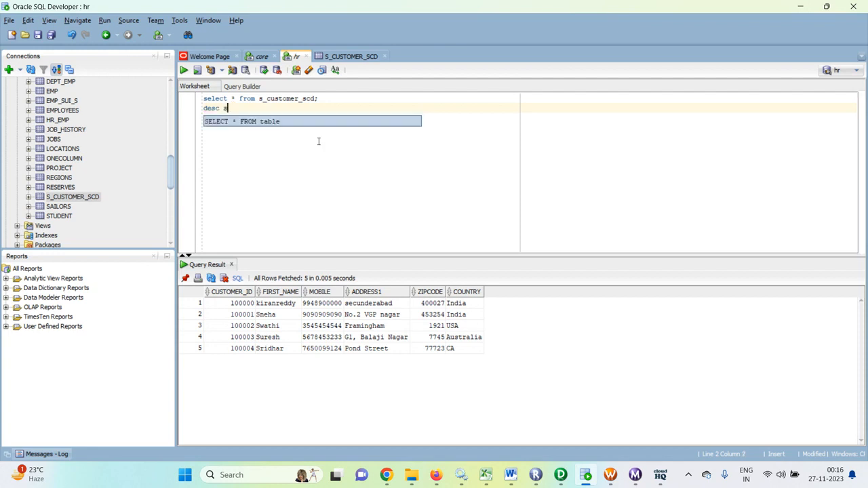
text(_custo)
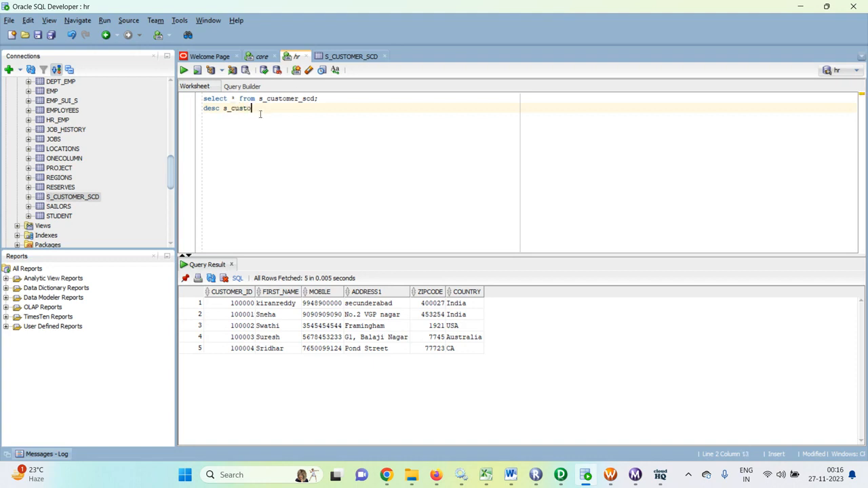
drag(258, 99, 327, 100)
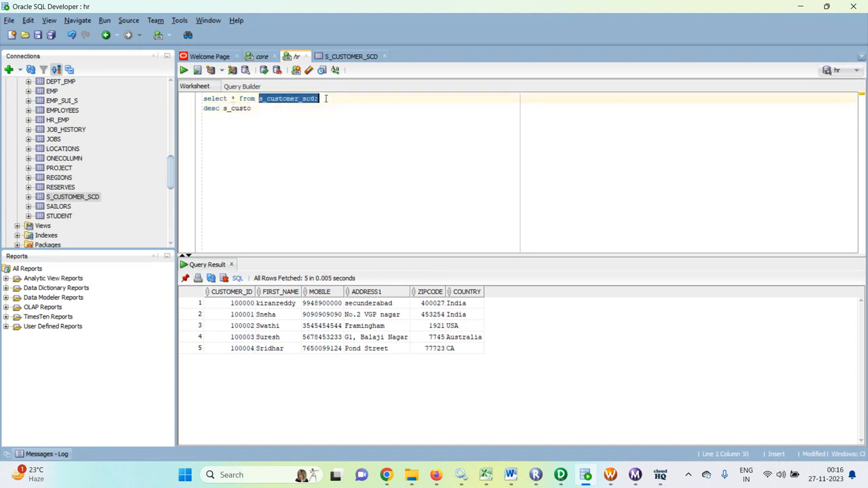
key(ctrl+c)
double_click(237, 108)
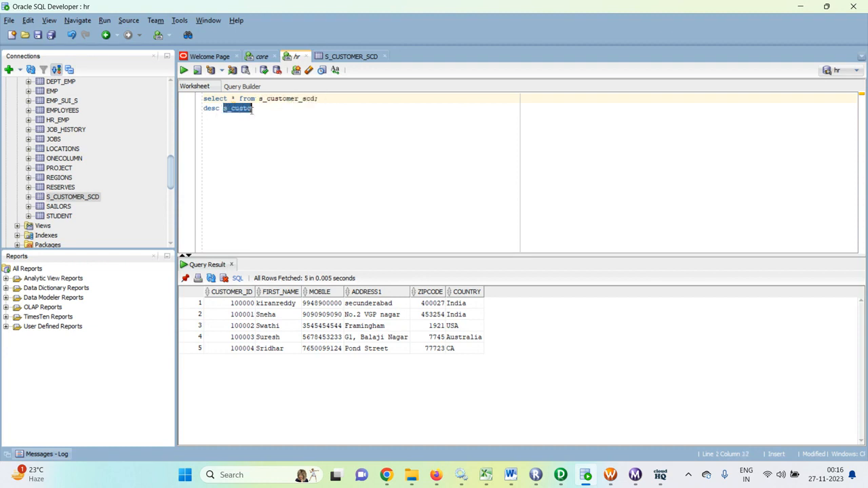
key(ctrl+v)
key(ctrl+Return)
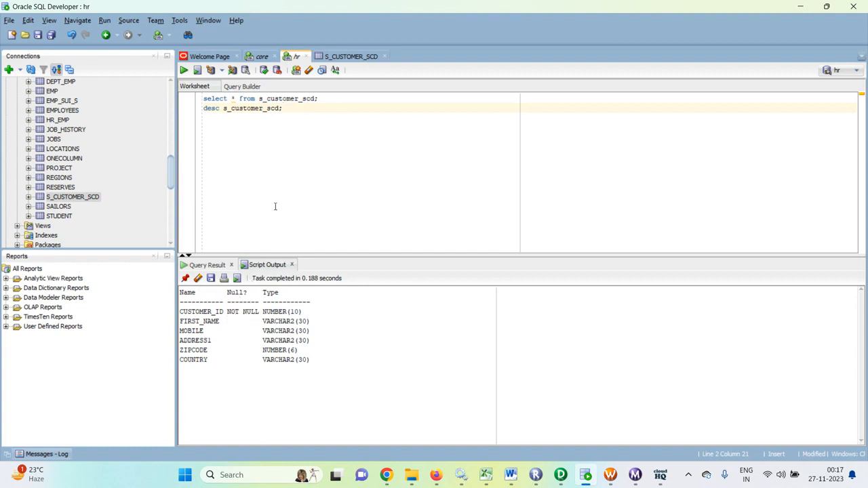
click(259, 58)
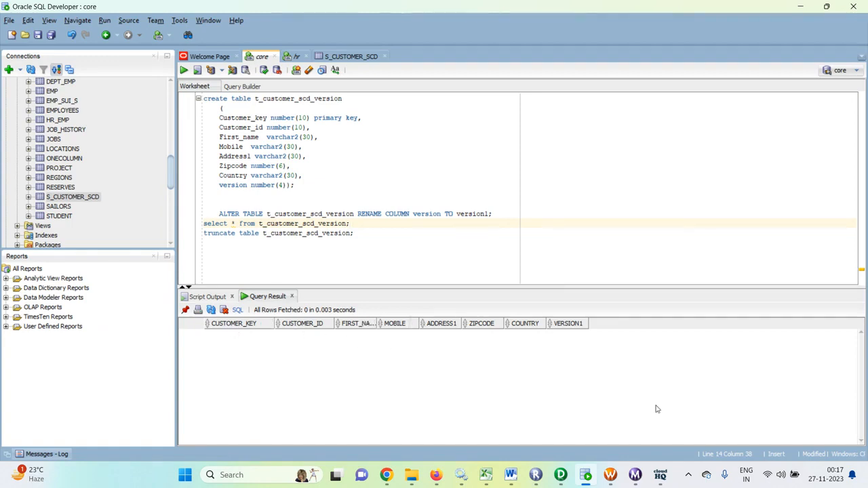
click(561, 476)
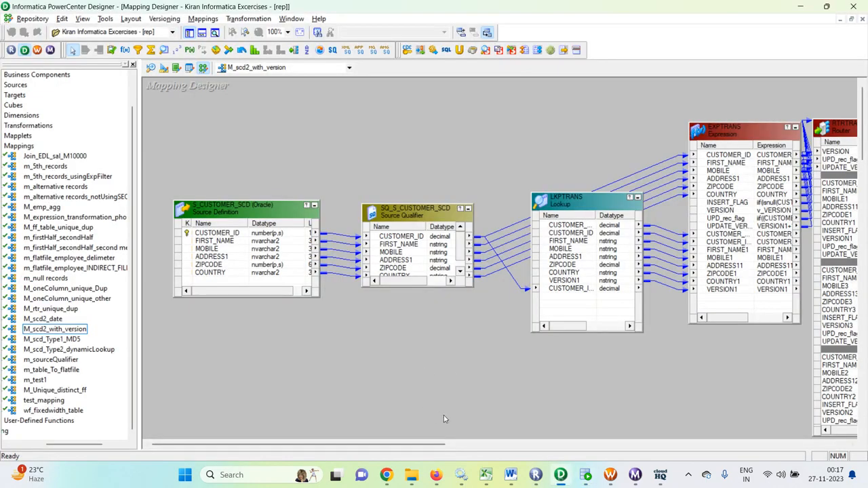
- Drag the LKPTRANS Lookup up above the other transformations on the mapping canvas
drag(369, 445, 394, 433)
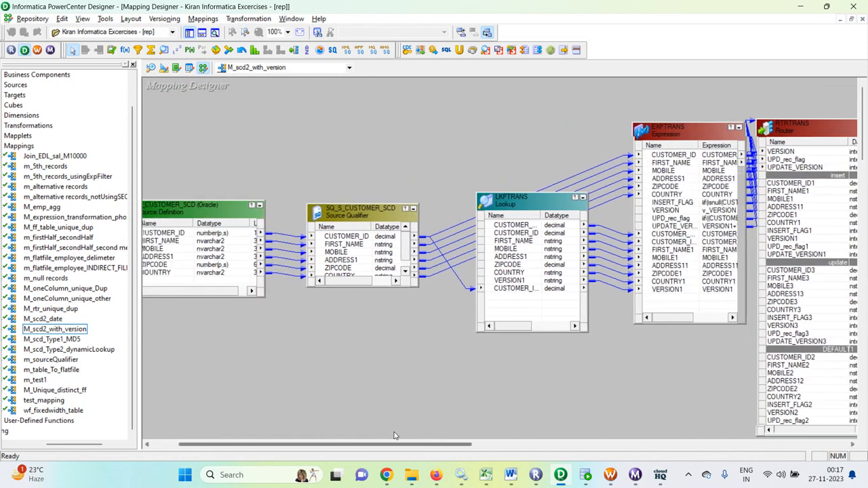
drag(520, 196, 487, 112)
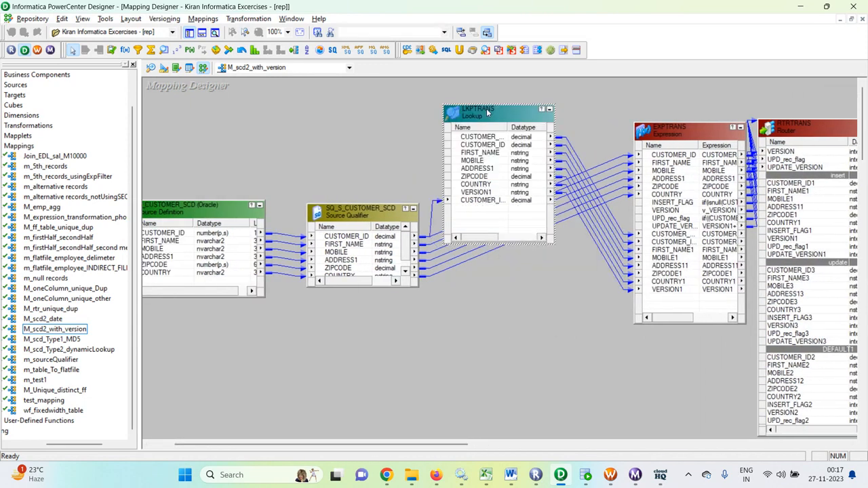
drag(451, 445, 437, 444)
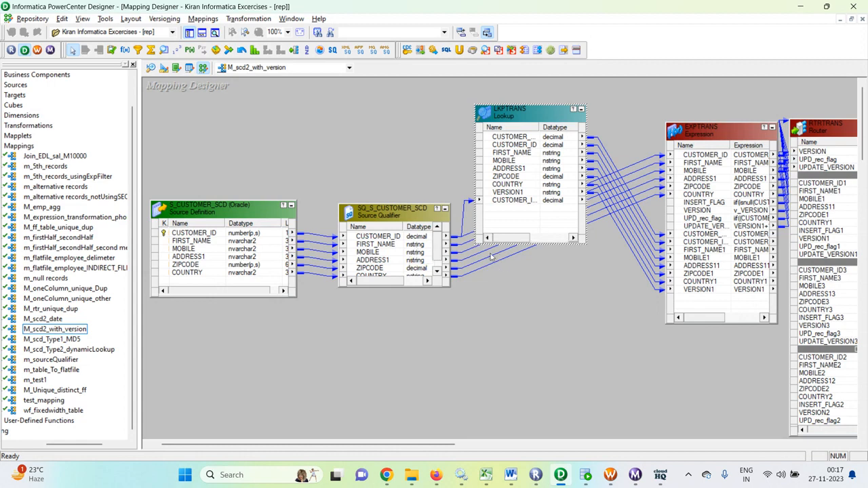
drag(412, 444, 472, 444)
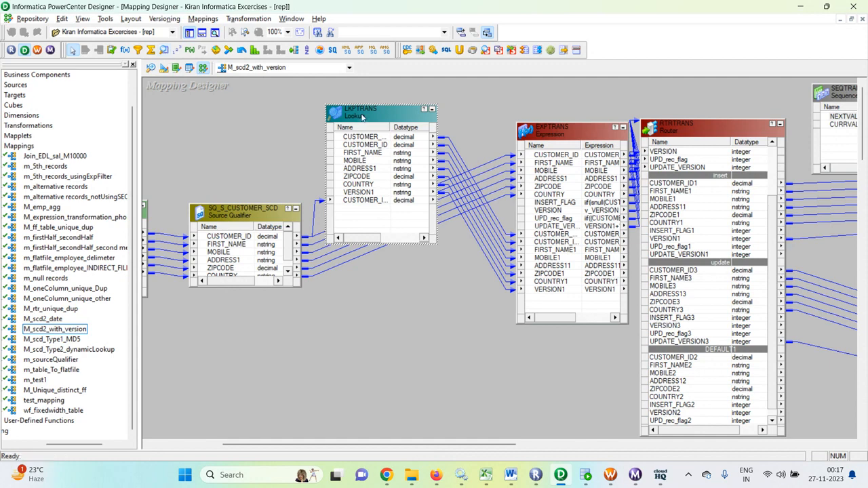
- Review the LKPTRANS Lookup Sql Override query in its Properties
double_click(371, 111)
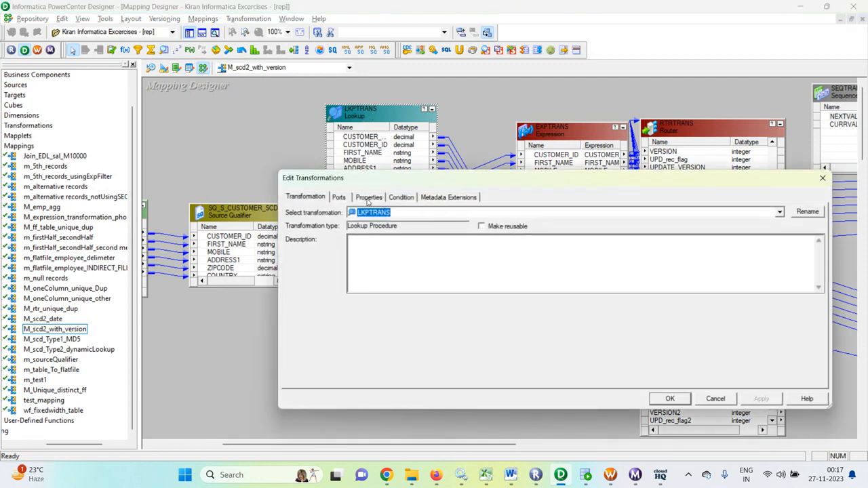
click(369, 198)
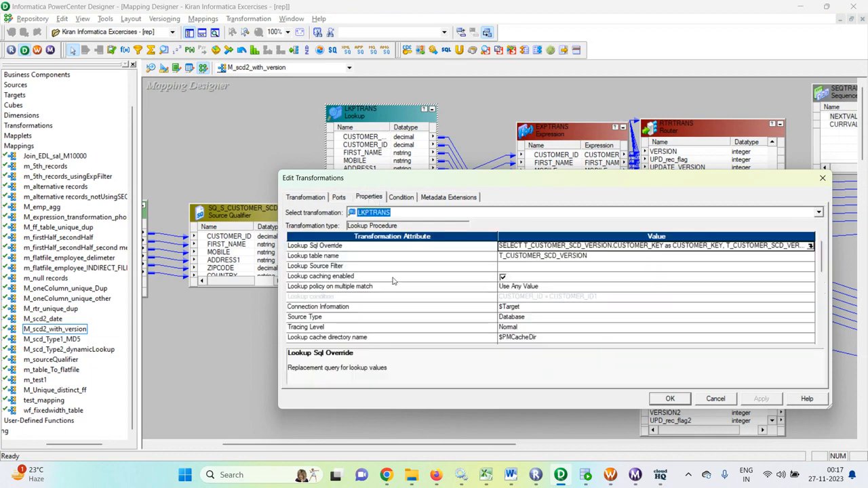
click(810, 245)
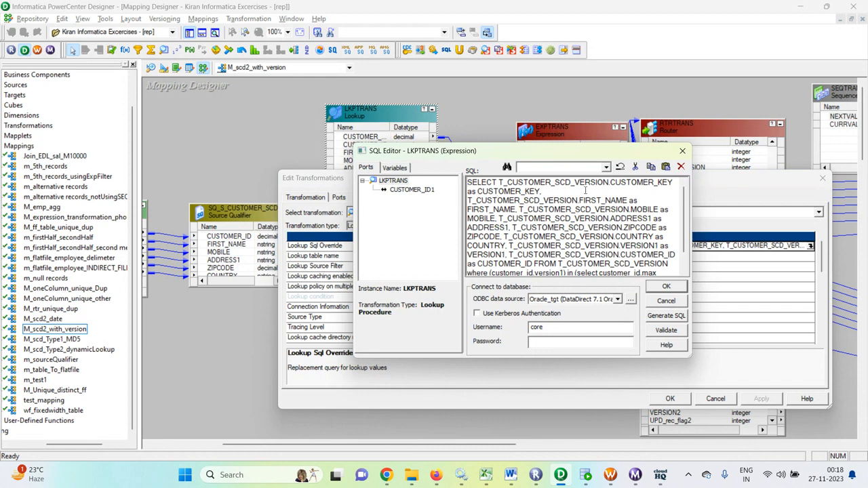
scroll(589, 203, down, 1)
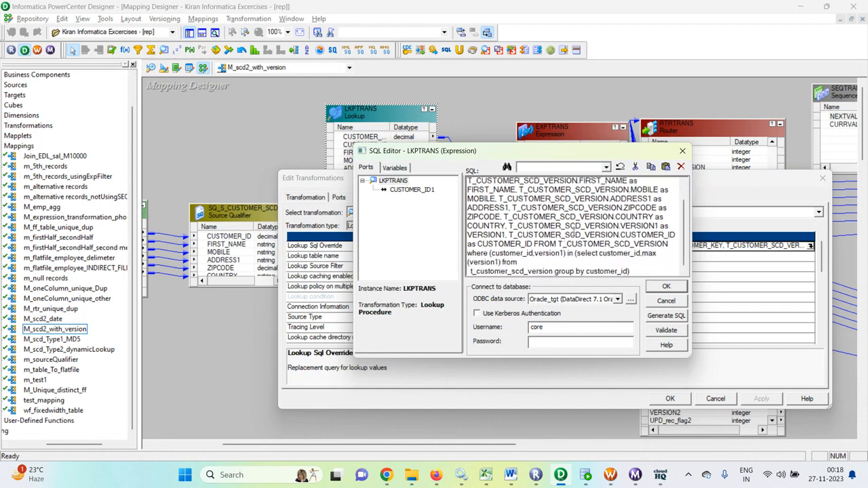
click(682, 152)
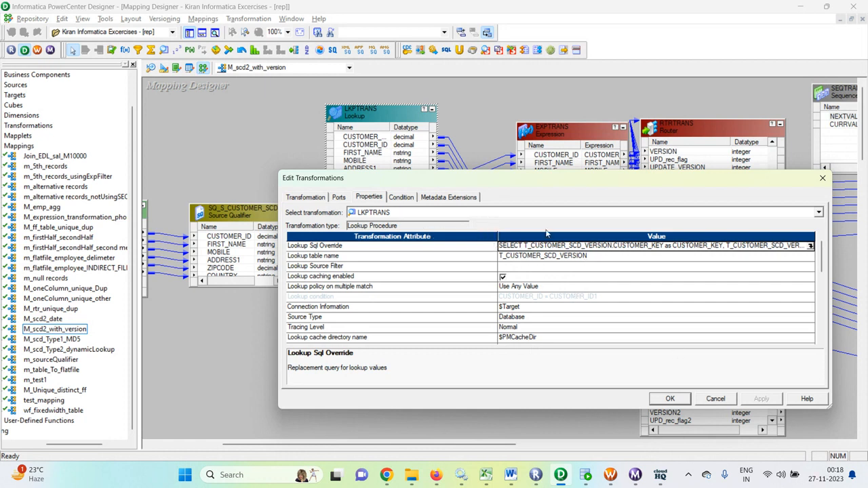
click(722, 402)
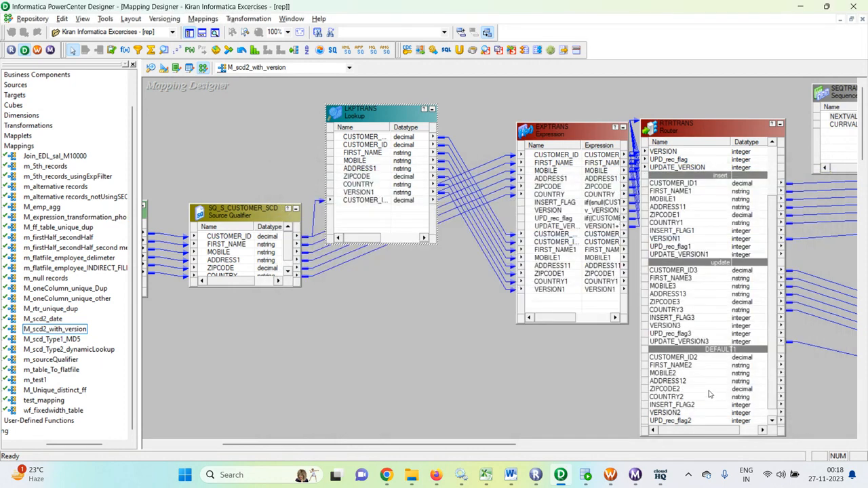
- Check the LKPTRANS condition CUSTOMER_ID = CUSTOMER_ID1 and close the dialog
double_click(387, 111)
click(401, 197)
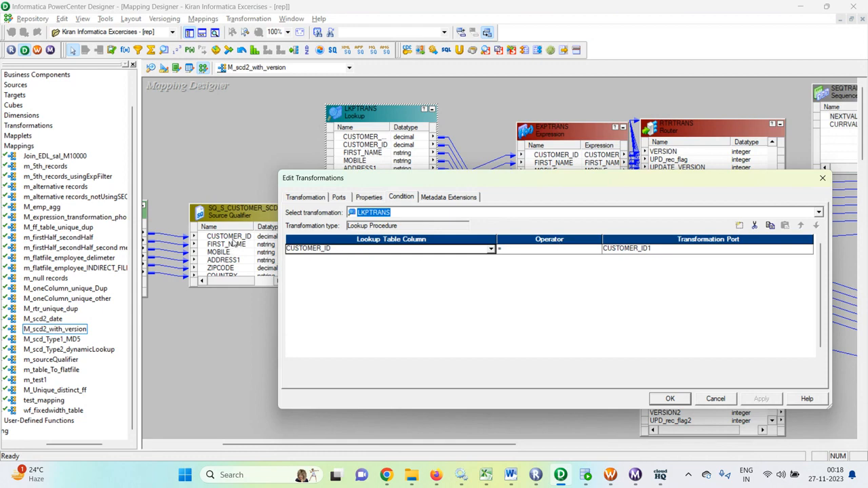
click(671, 400)
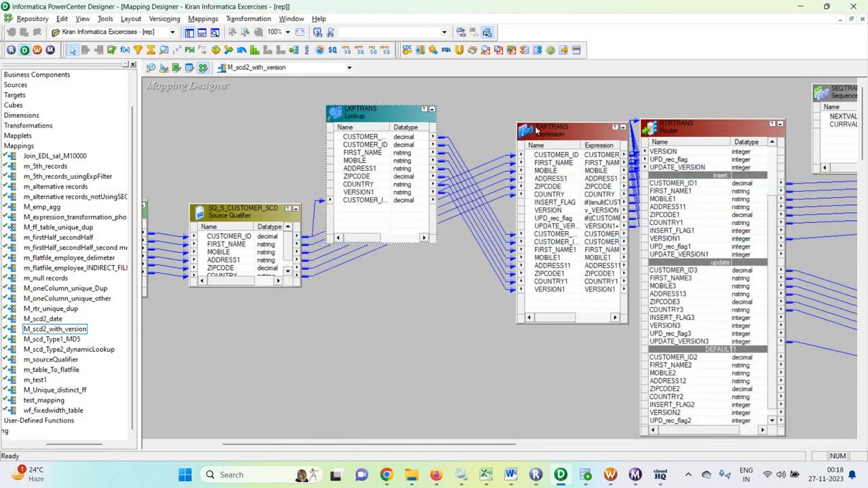
double_click(561, 130)
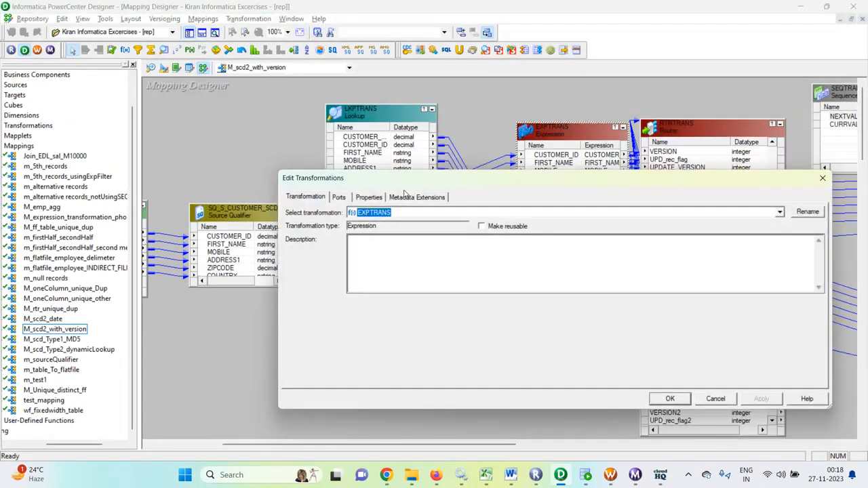
click(338, 198)
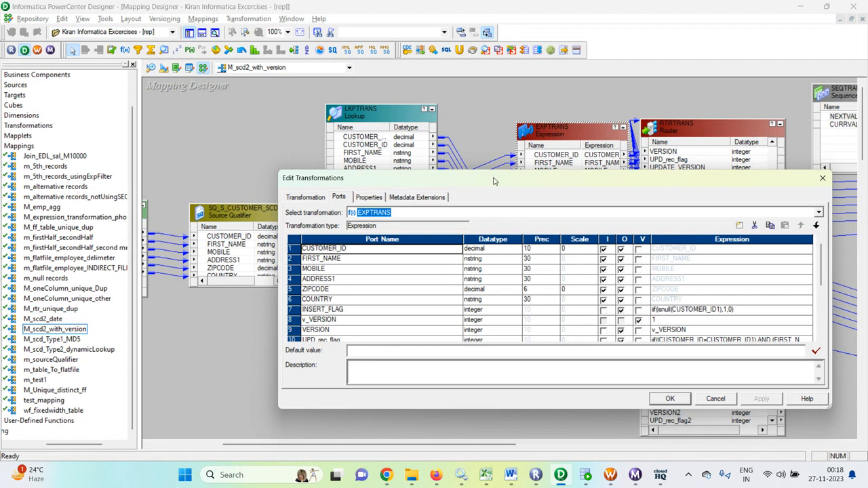
drag(493, 181, 493, 361)
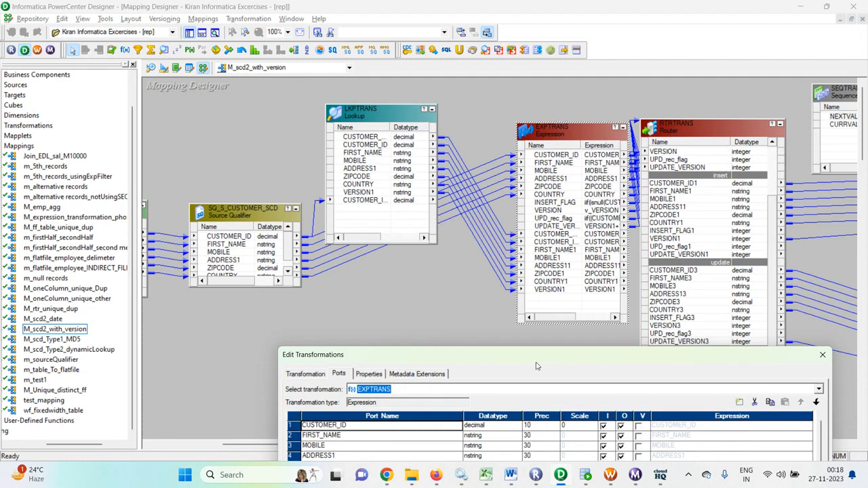
drag(535, 362, 585, 193)
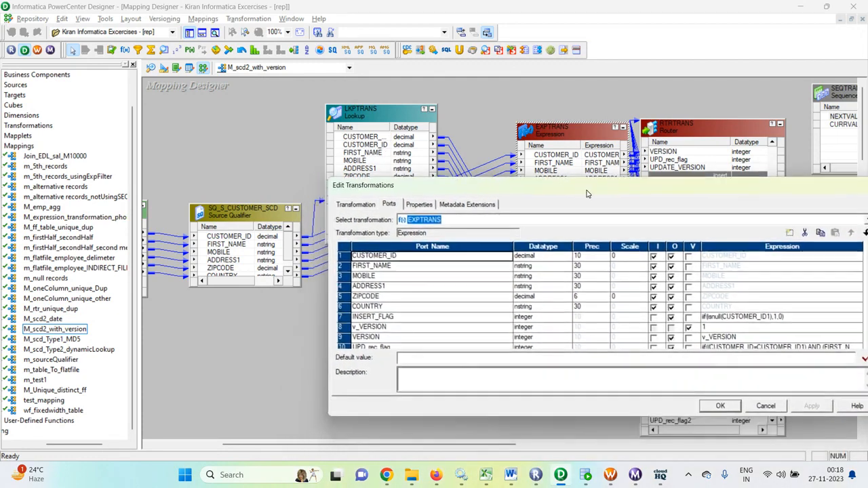
scroll(549, 305, down, 2)
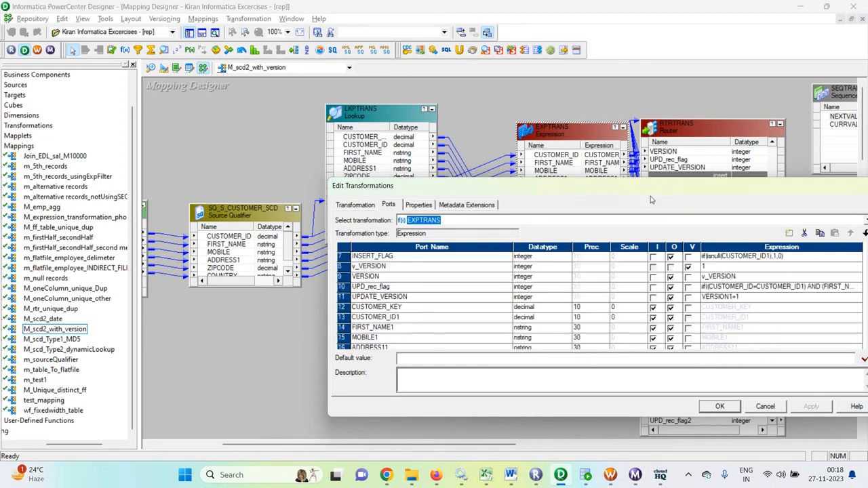
drag(618, 186, 606, 116)
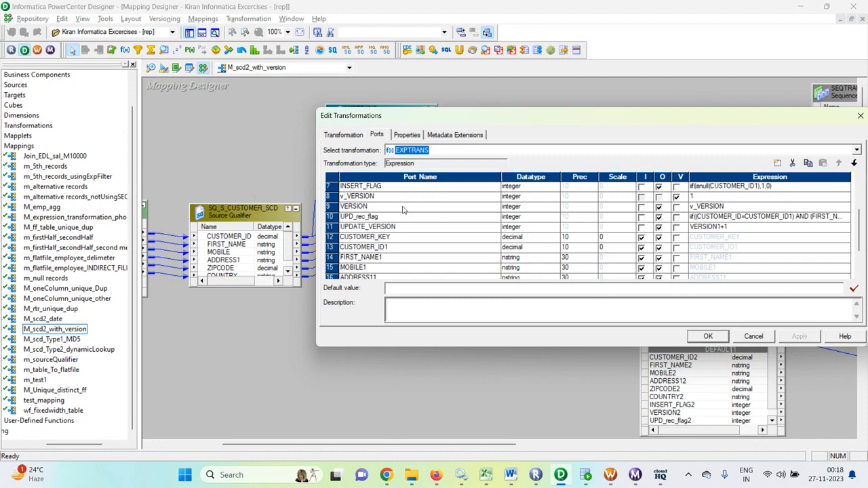
scroll(453, 210, up, 2)
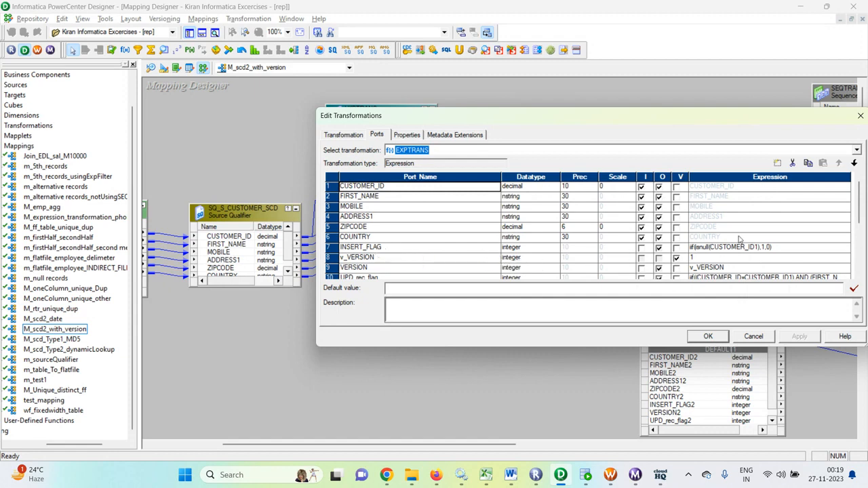
click(793, 248)
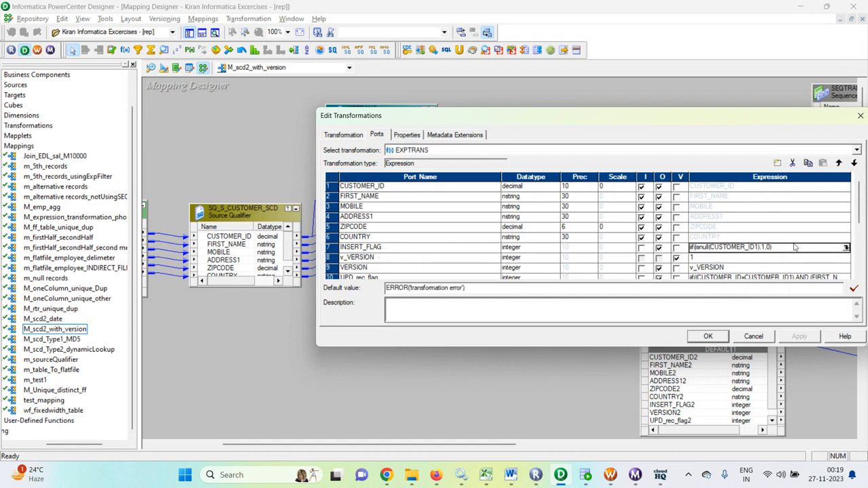
click(846, 248)
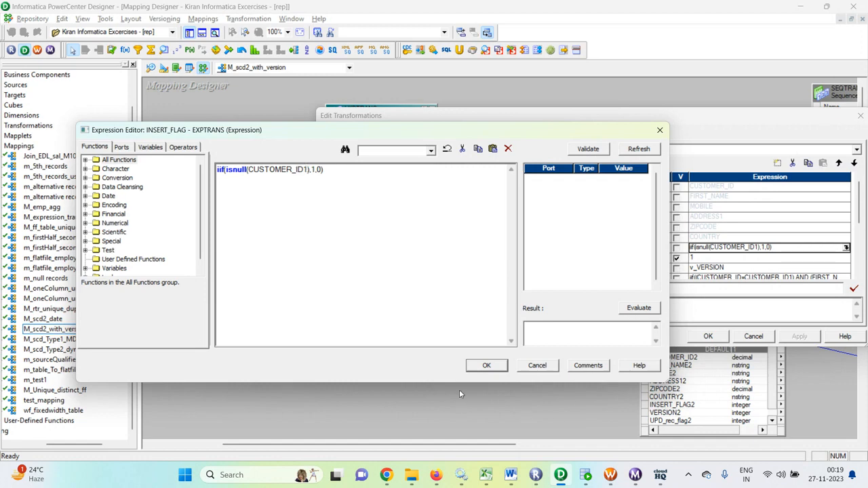
click(534, 370)
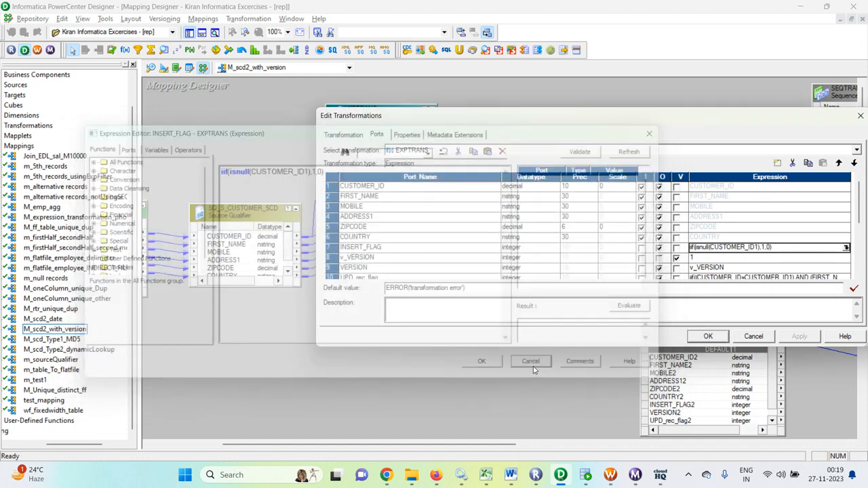
click(767, 339)
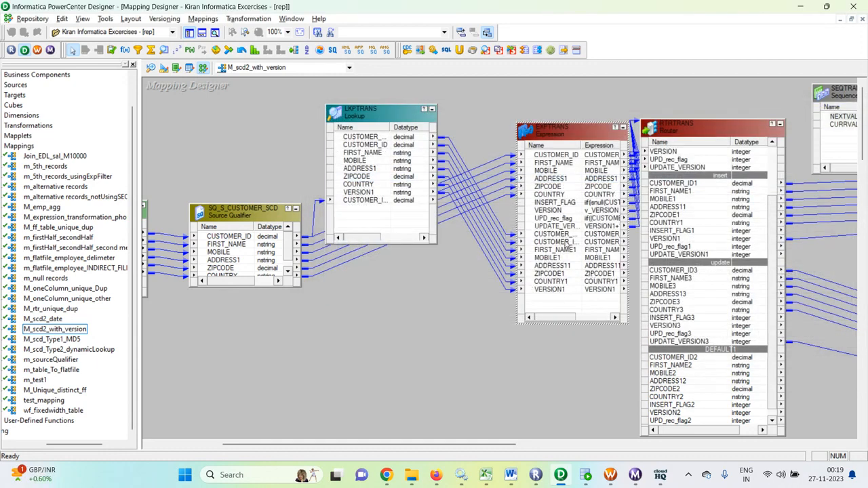
- Widen the EXPTRANS Name column so FIRST_NAME1, MOBILE1, ADDRESS11, ZIPCODE1 and VERSION1 read fully
drag(581, 145, 614, 154)
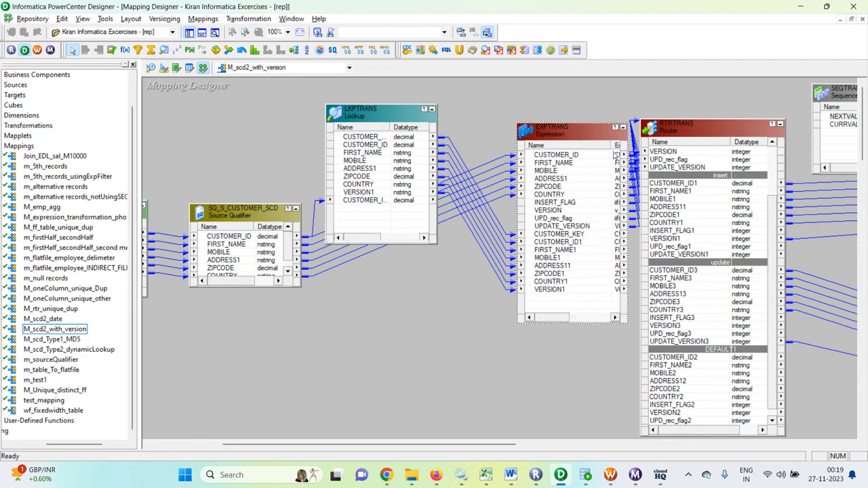
click(567, 249)
click(563, 259)
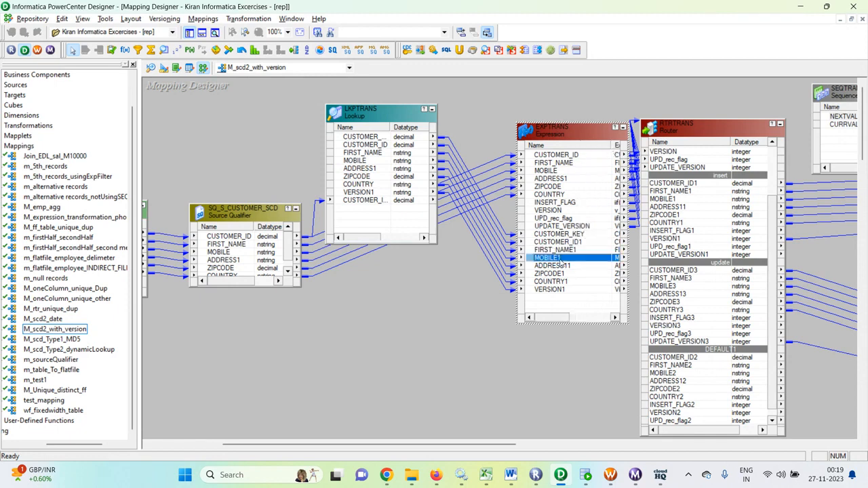
click(563, 267)
click(567, 275)
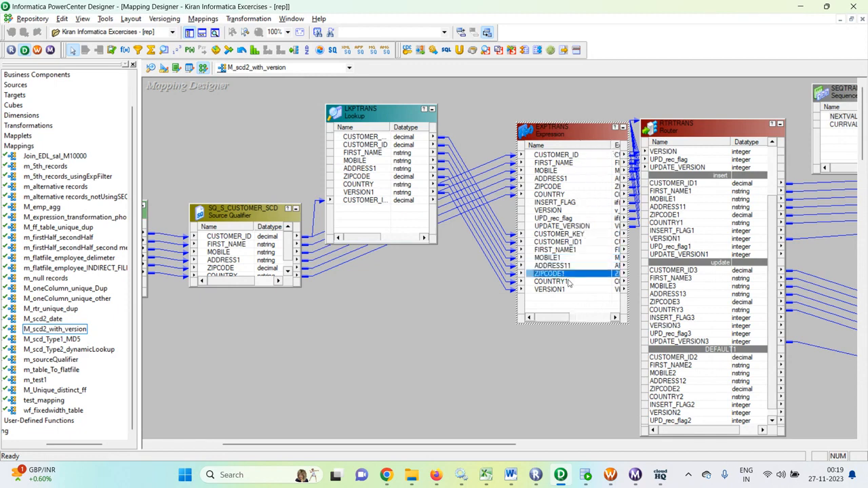
click(573, 290)
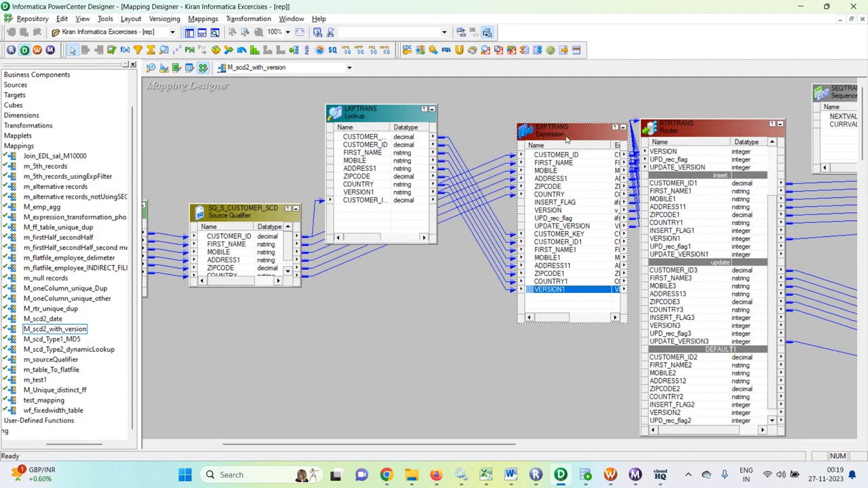
drag(488, 444, 644, 442)
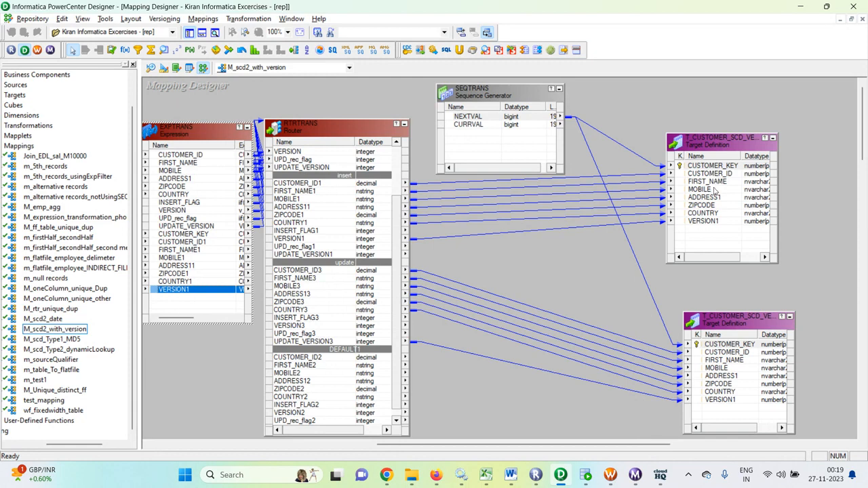
drag(563, 449, 460, 449)
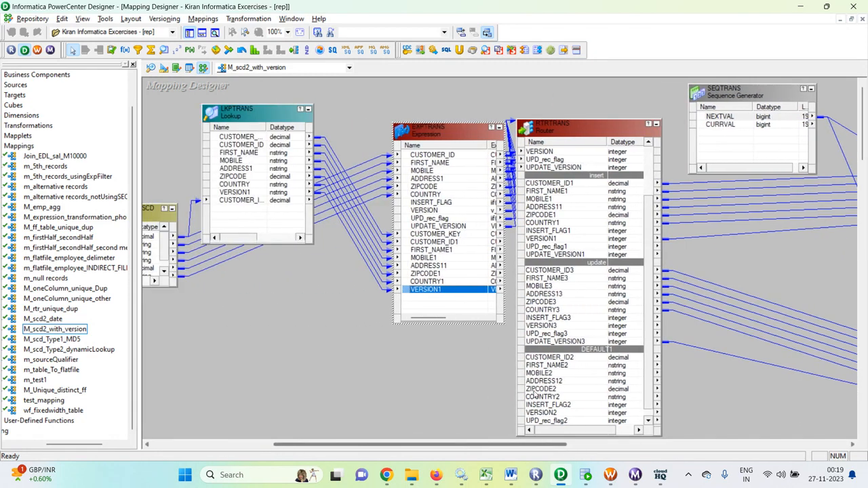
- Open EXPTRANS's ports and review the INSERT_FLAG expression, closing it unchanged
double_click(446, 139)
click(377, 135)
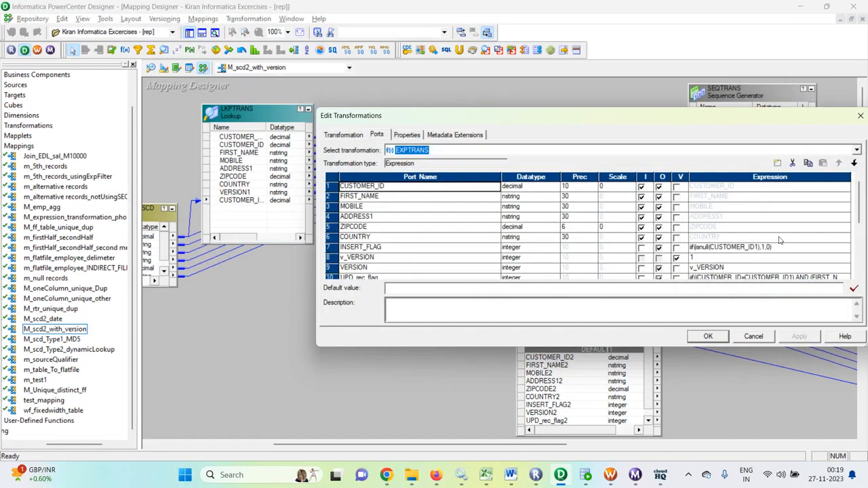
click(810, 250)
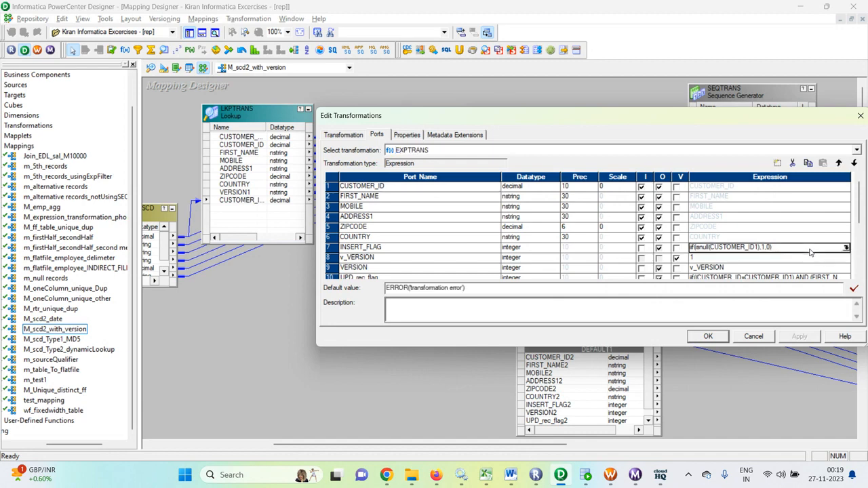
click(846, 248)
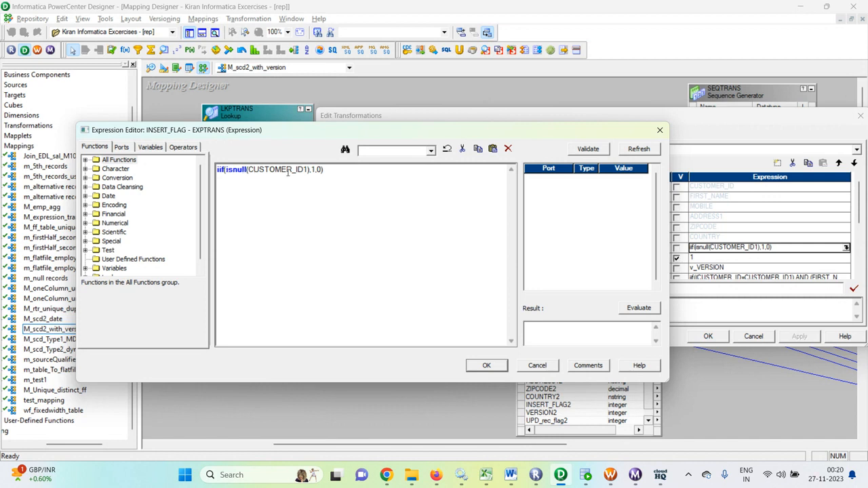
drag(306, 169, 264, 170)
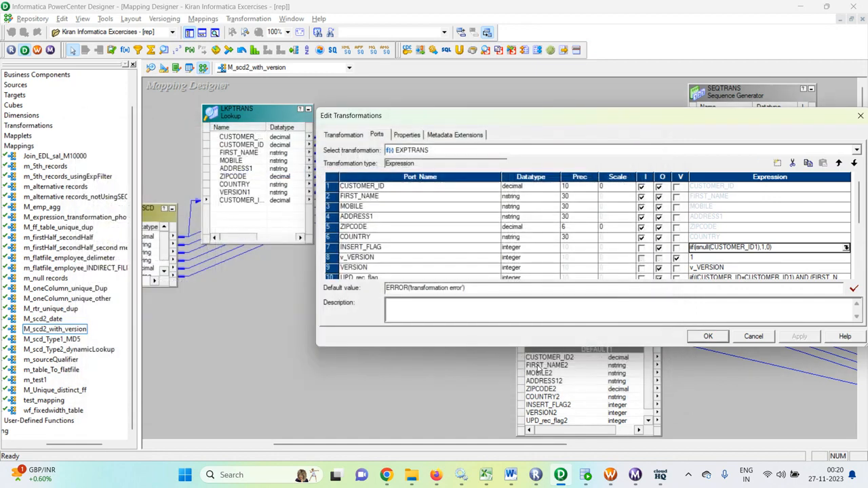
click(537, 365)
- Scroll through the EXPTRANS port list and select the UPD_rec_flag expression cell
scroll(386, 250, down, 1)
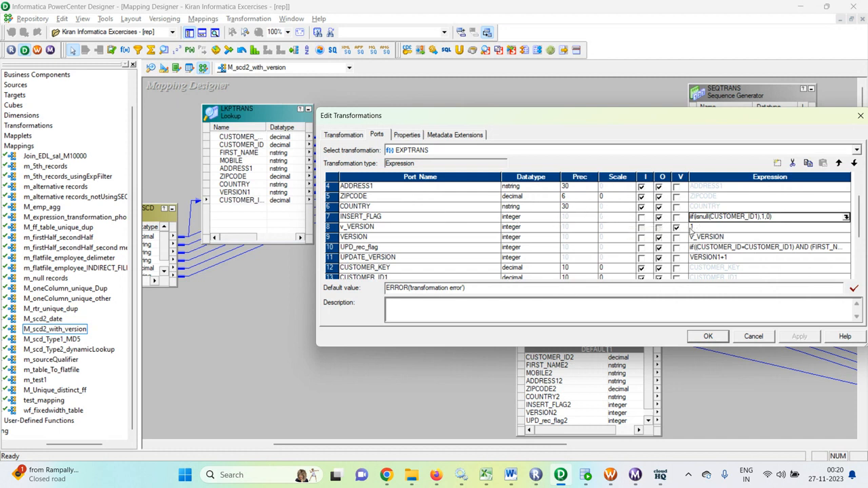
scroll(567, 258, down, 2)
scroll(567, 258, up, 1)
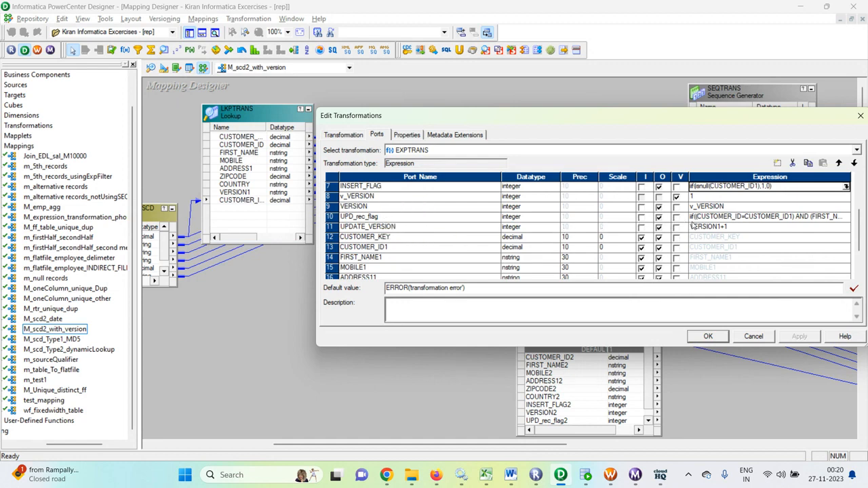
click(725, 216)
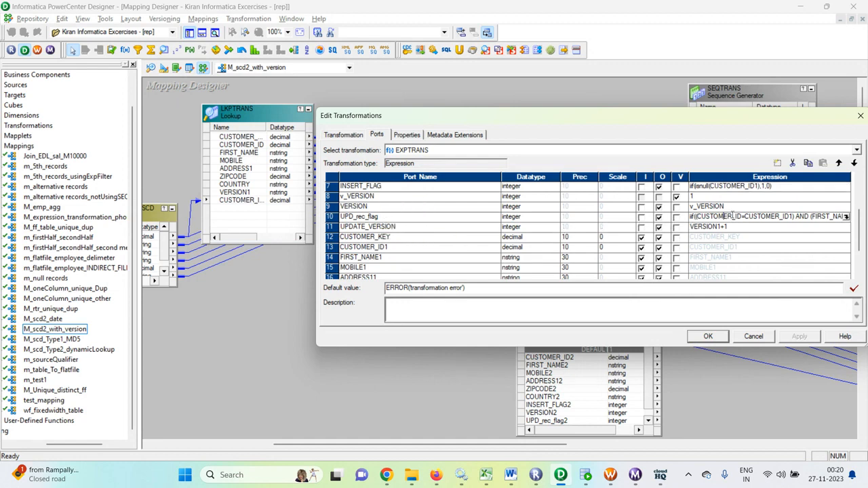
- Validate the UPD_rec_flag change-detection expression, check the Output Window, and apply the EXPTRANS edits
click(846, 216)
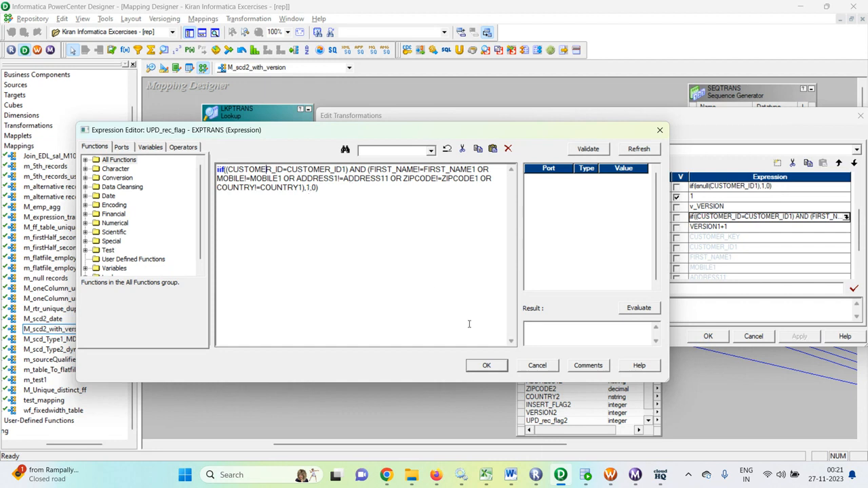
click(485, 367)
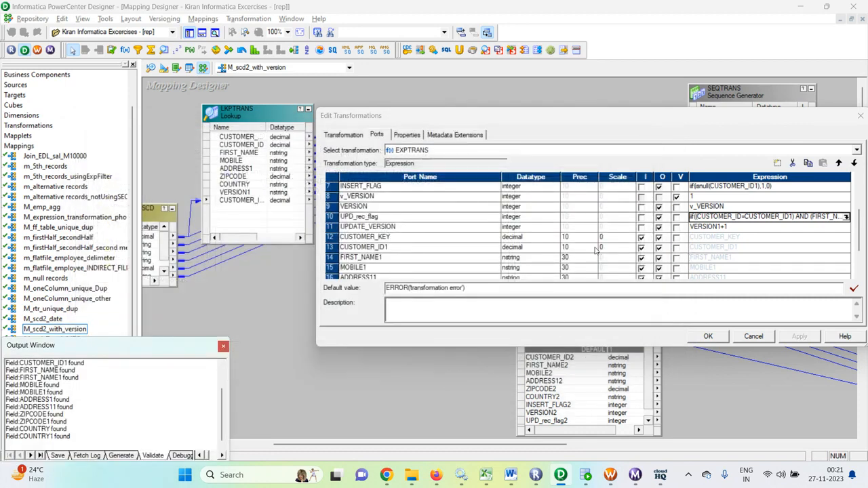
scroll(605, 248, down, 2)
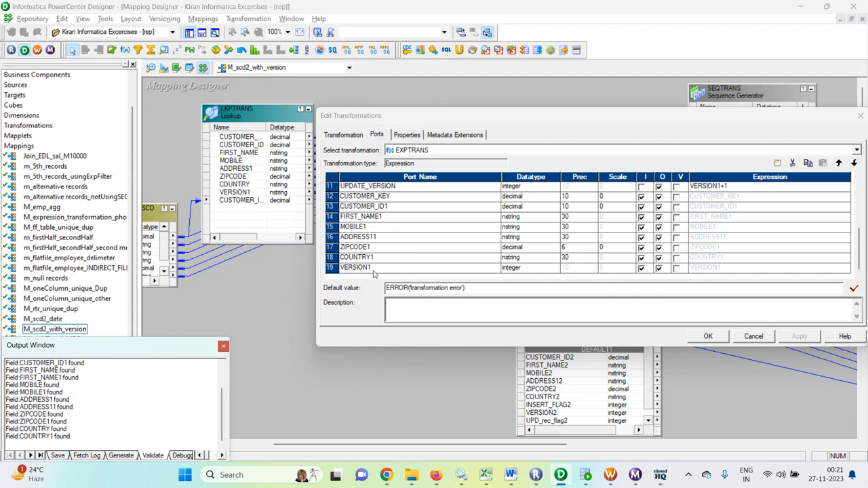
scroll(584, 247, up, 3)
scroll(735, 264, down, 3)
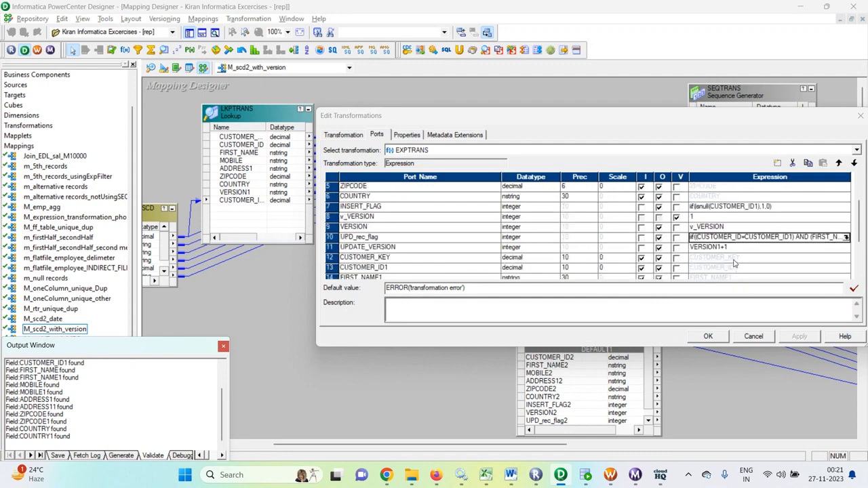
click(709, 337)
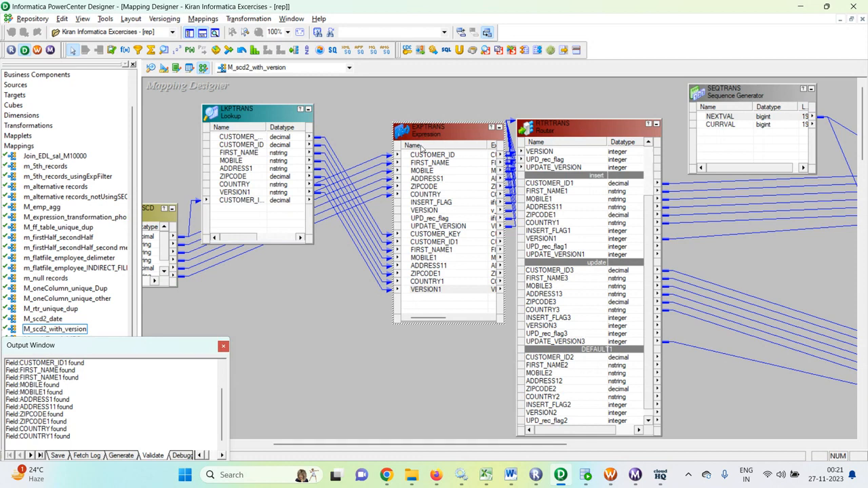
- Move EXPTRANS left, widen it to show its Expression column, and stretch RTRTRANS to show INPUT
click(447, 172)
drag(448, 139, 399, 135)
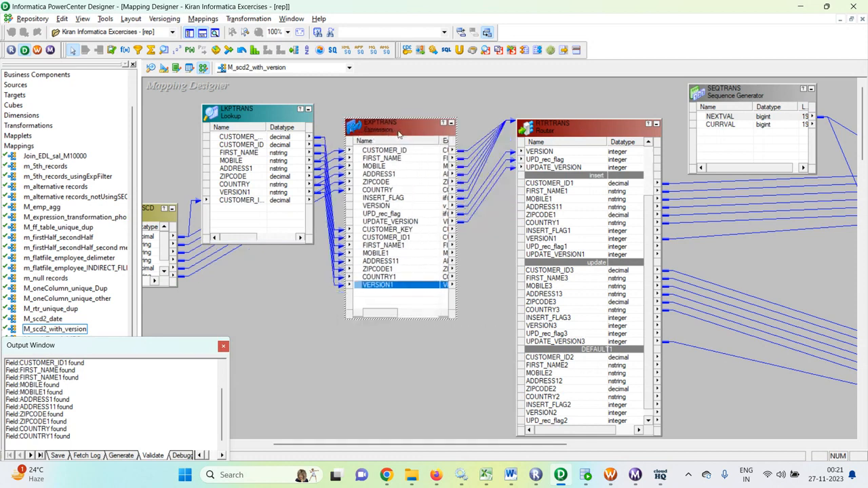
drag(453, 324, 502, 331)
drag(593, 120, 617, 79)
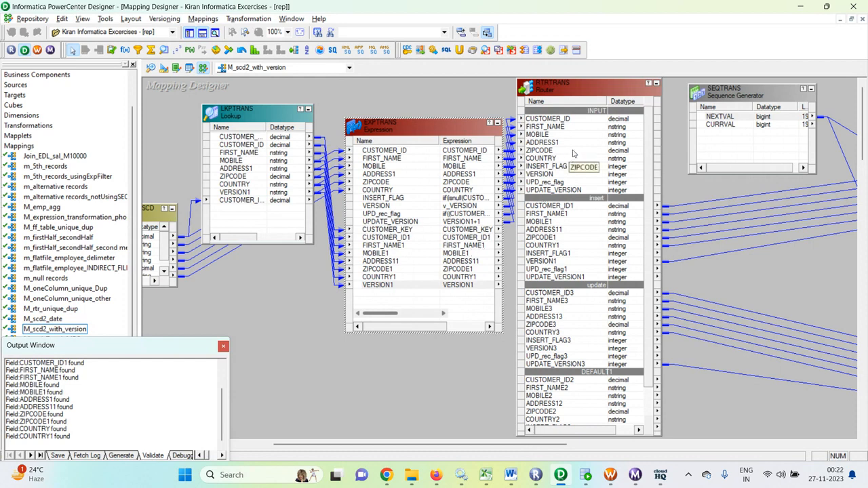
double_click(560, 93)
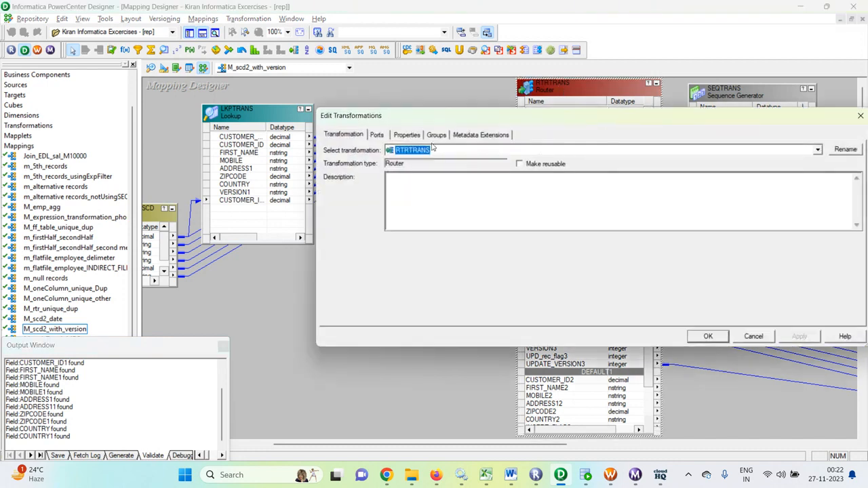
click(436, 134)
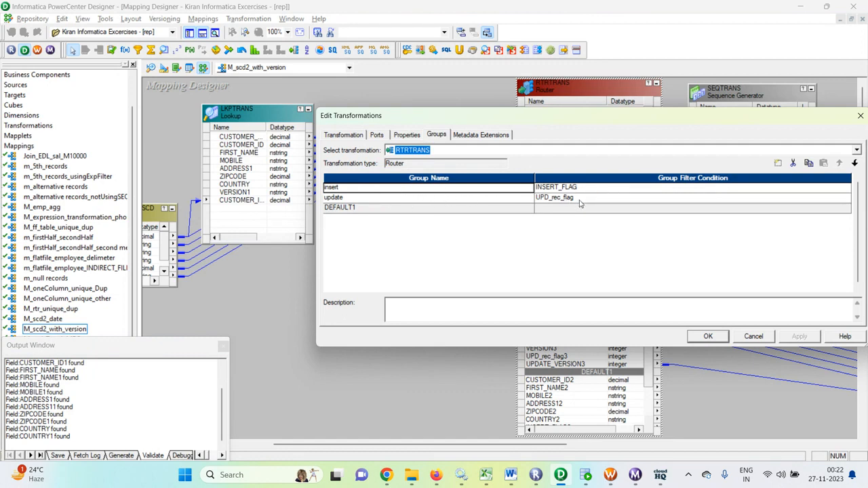
click(377, 135)
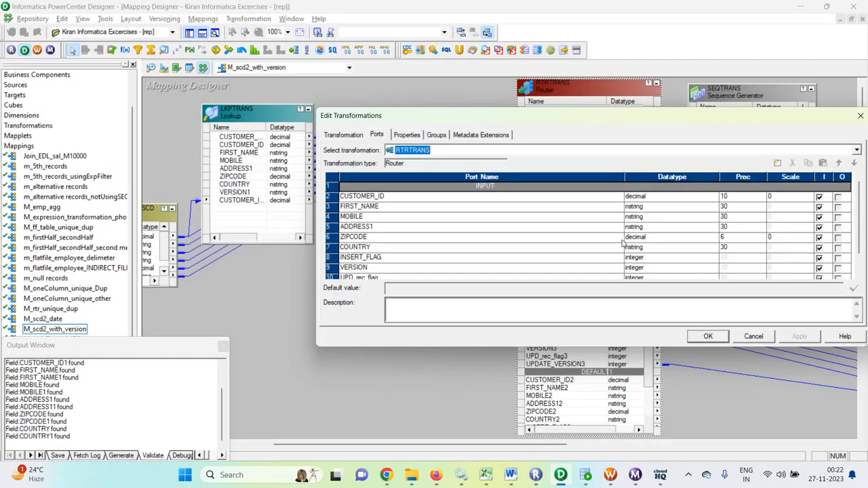
click(753, 337)
double_click(580, 91)
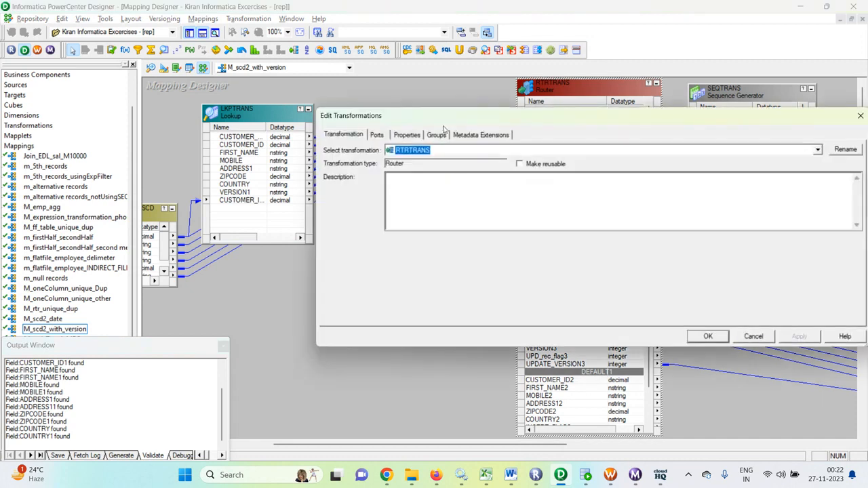
click(435, 135)
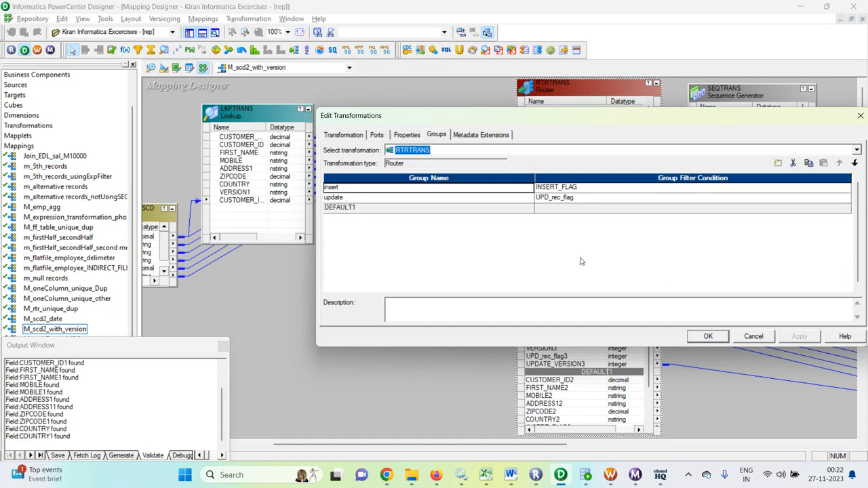
click(708, 337)
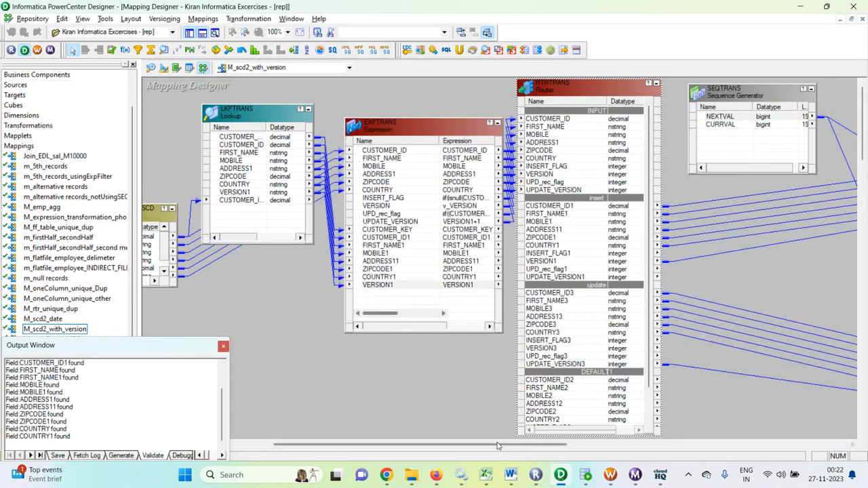
- Delete the SEQTRANS sequence generator from M_scd2_with_version and confirm the prompt
drag(531, 446, 595, 445)
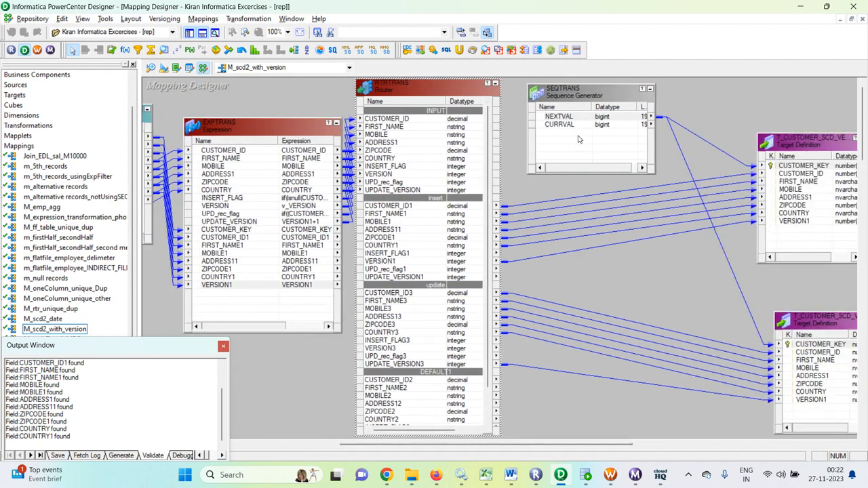
click(582, 96)
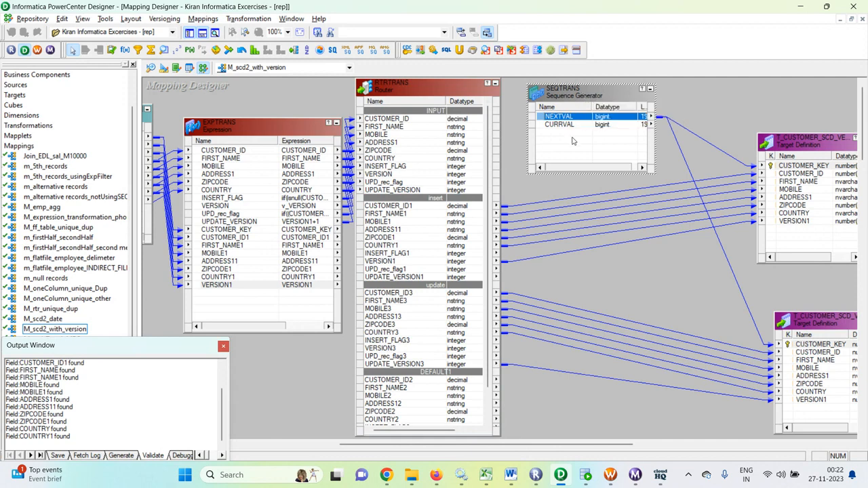
key(Delete)
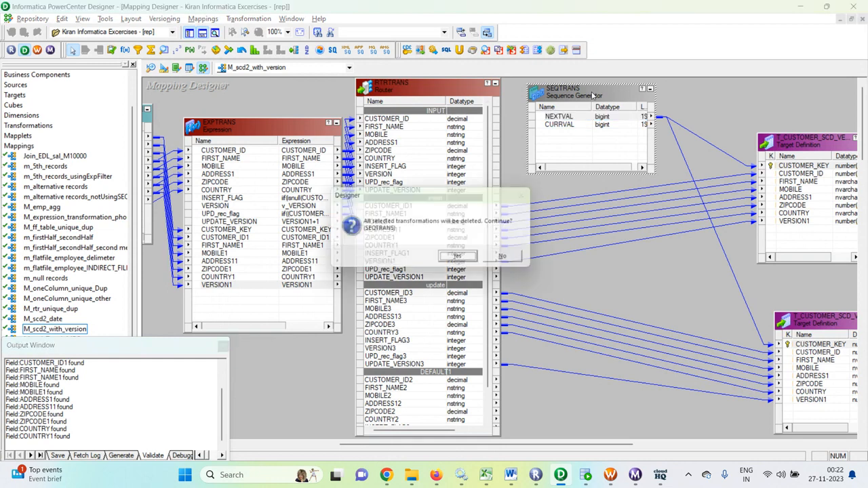
click(461, 260)
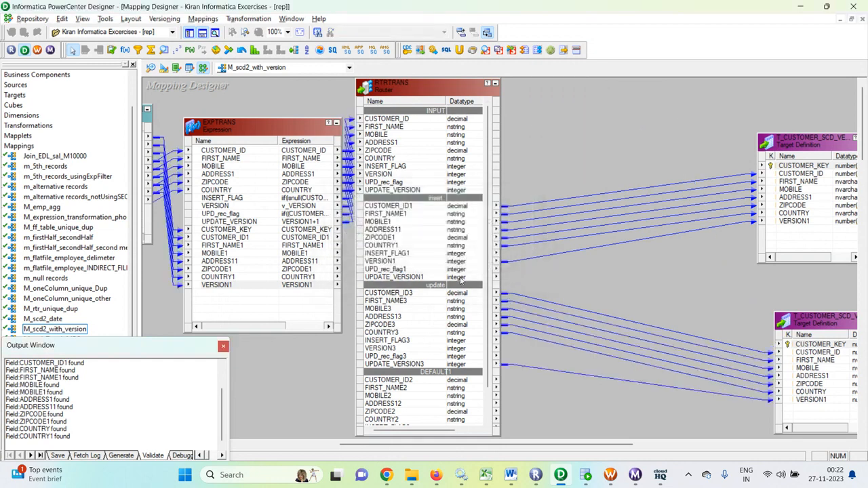
- Add a sequence generator and link its NEXTVAL to CUSTOMER_KEY in both T_CUSTOMER_SCD_VERSION targets
click(177, 50)
drag(579, 95, 707, 171)
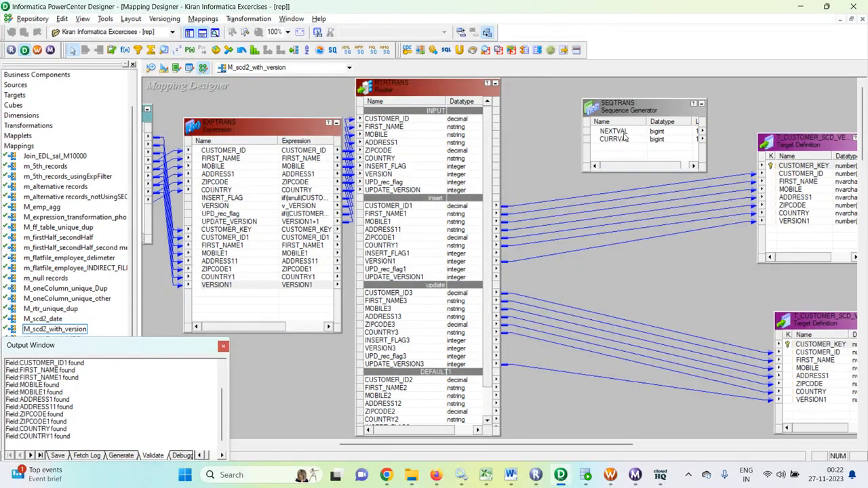
drag(623, 131, 786, 169)
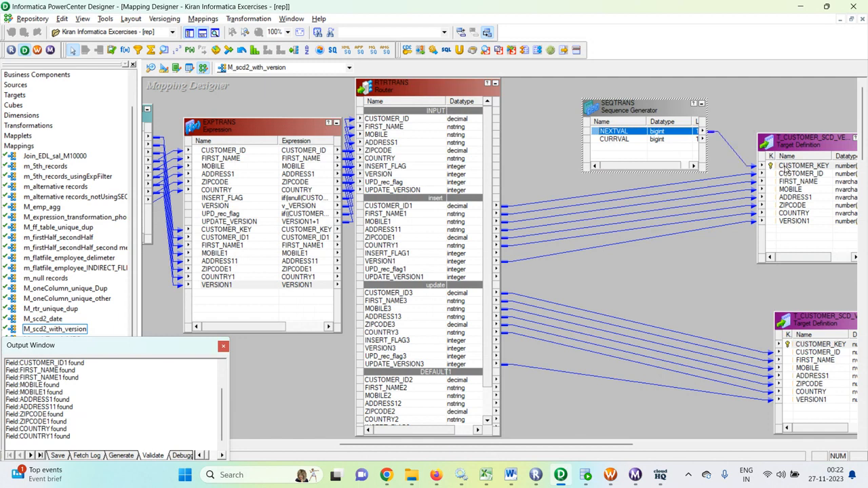
drag(627, 134, 807, 350)
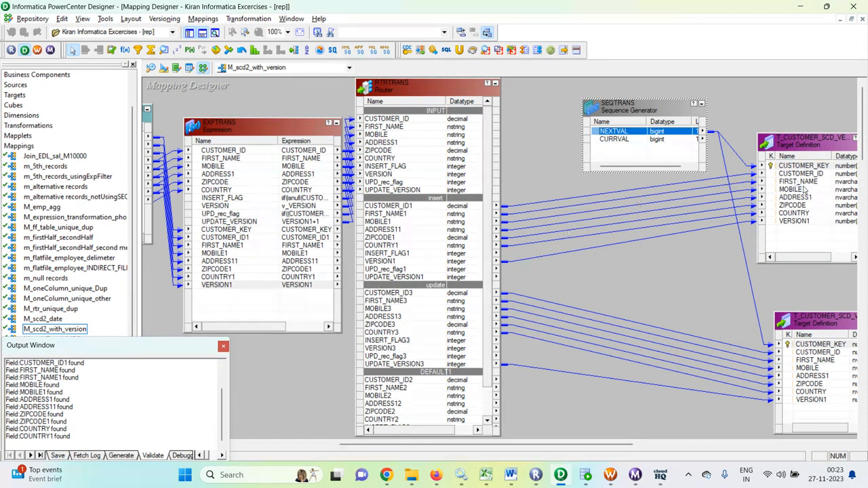
- Tidy the canvas layout and save the M_scd2_with_version mapping
scroll(406, 288, down, 2)
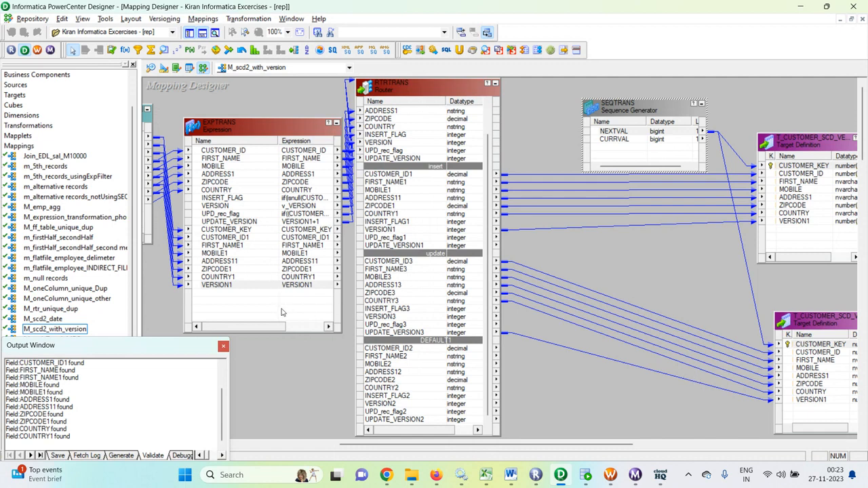
drag(251, 326, 277, 333)
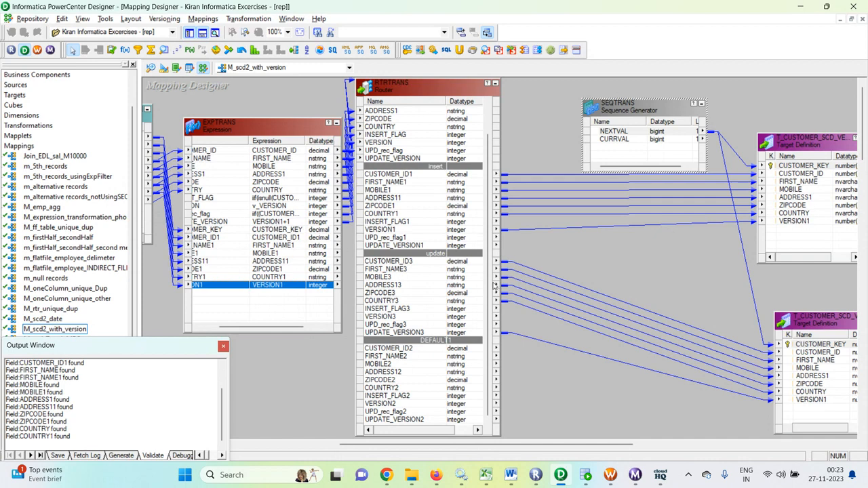
drag(570, 447, 622, 448)
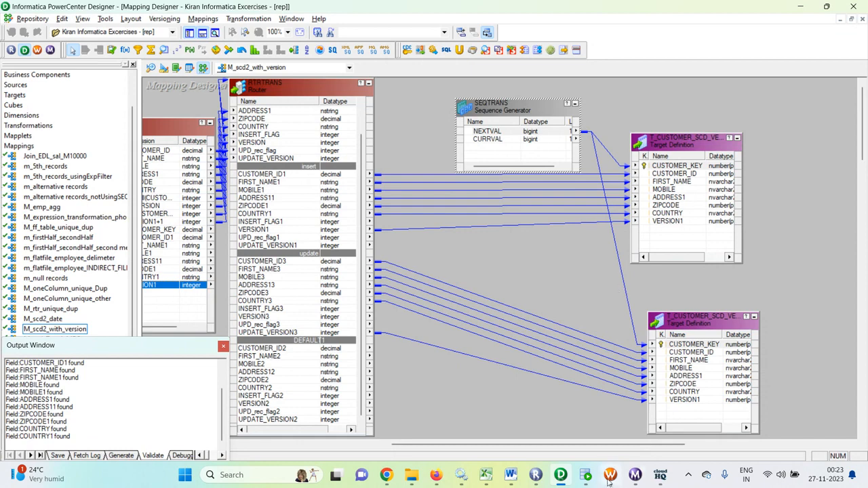
click(570, 294)
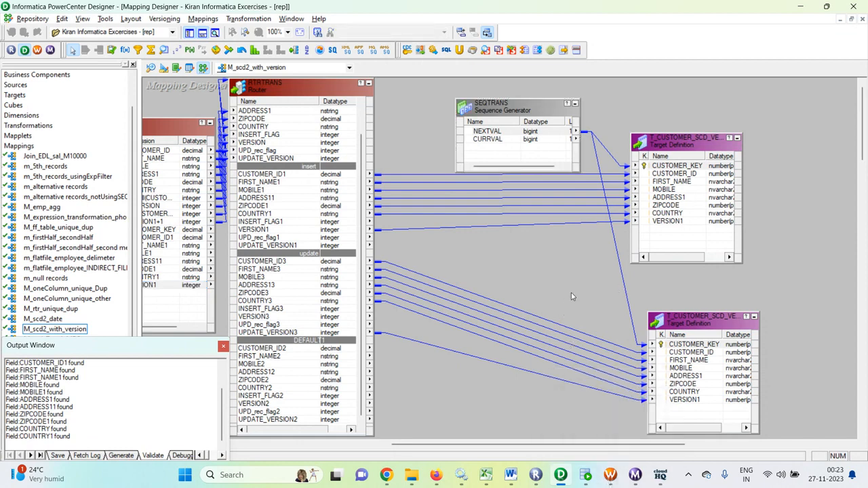
key(ctrl+s)
- Show s_M_scd2_with_version's Mapping settings for SQ_S_CUSTOMER_SCD (Relational Reader, Oracle_src connection)
click(610, 475)
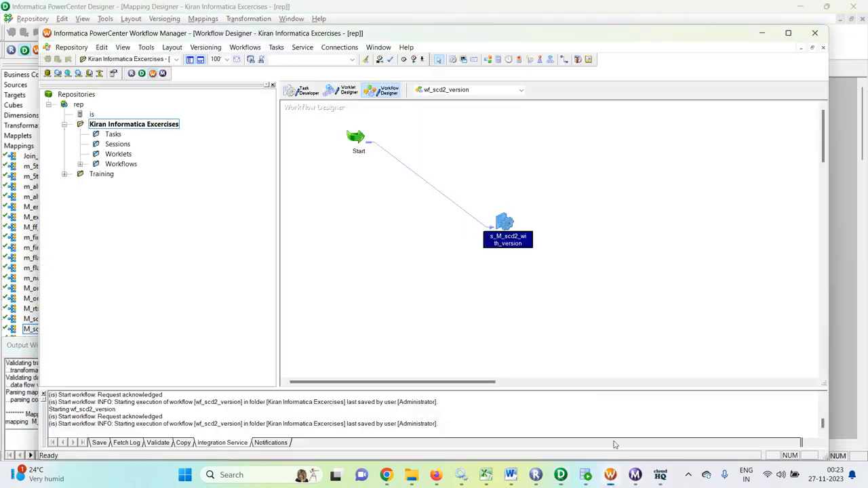
double_click(513, 225)
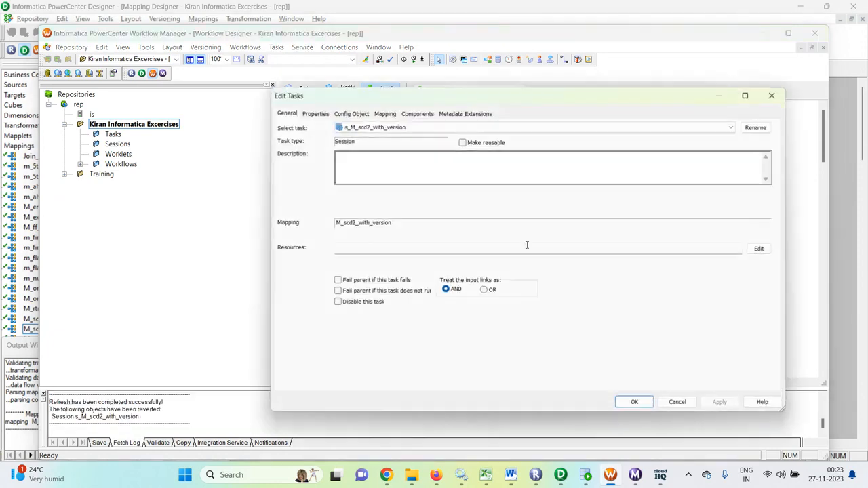
click(385, 113)
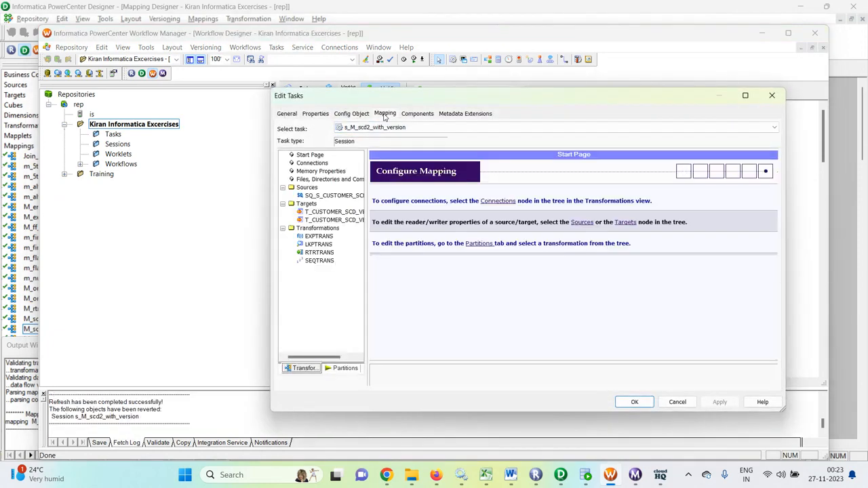
click(332, 196)
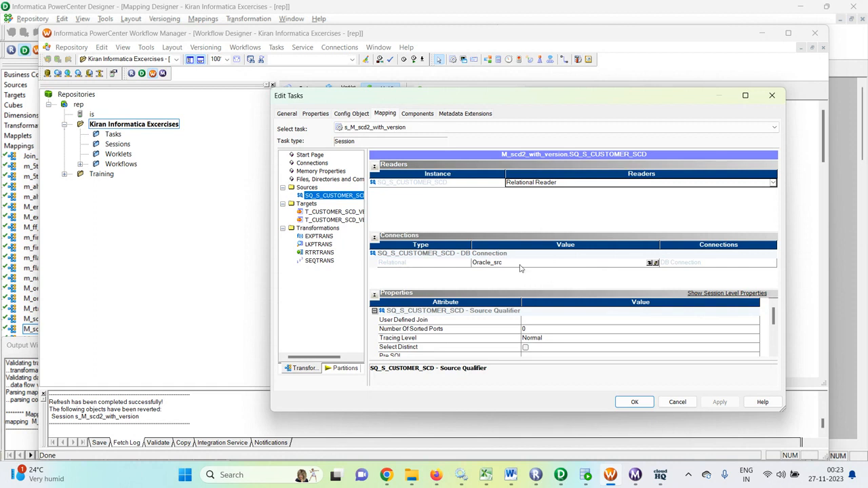
- Set the target load type to Bulk for T_CUSTOMER_SCD_VERSION and T_CUSTOMER_SCD_VERSION1
click(351, 212)
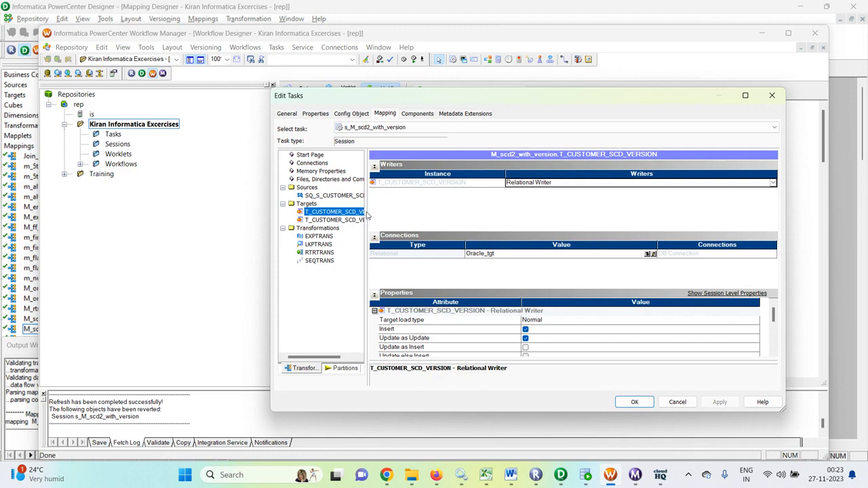
drag(366, 208, 405, 208)
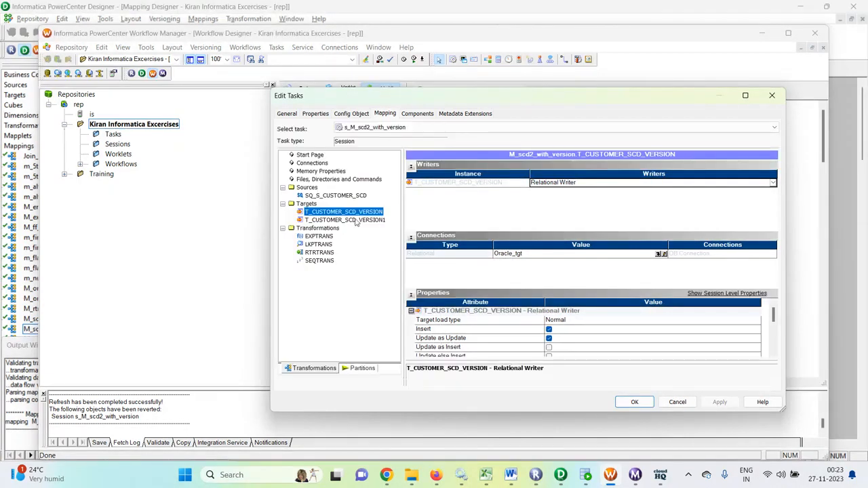
click(564, 323)
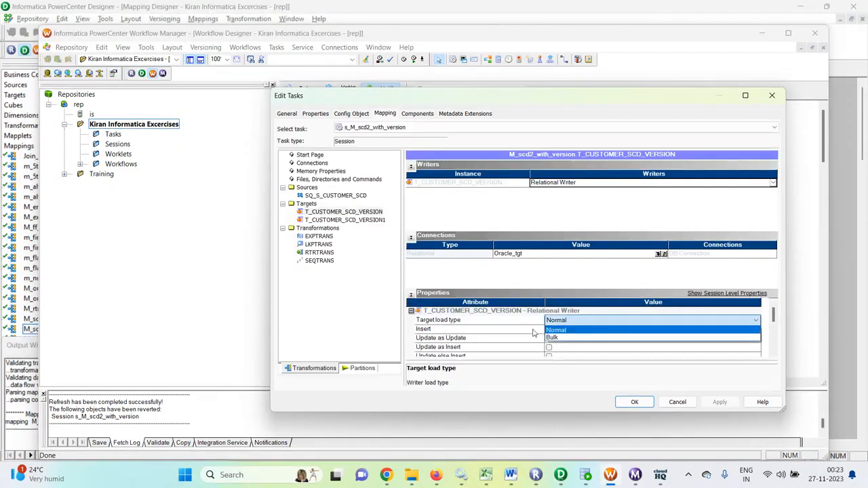
click(553, 338)
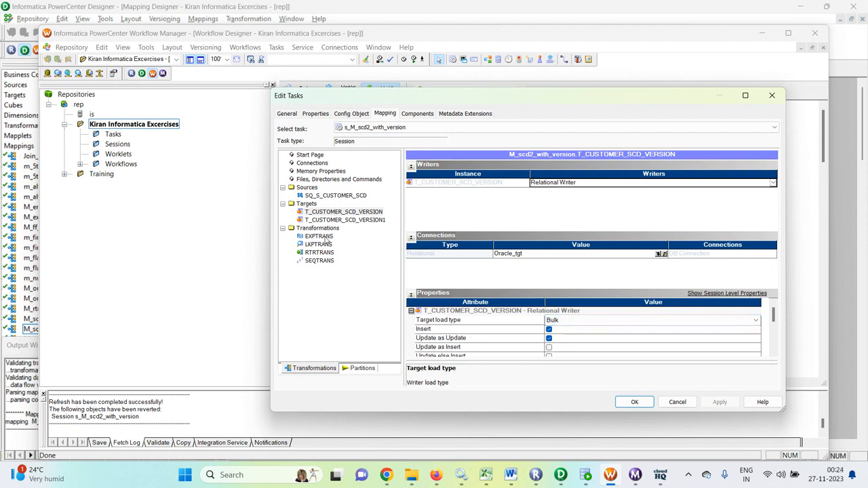
click(364, 221)
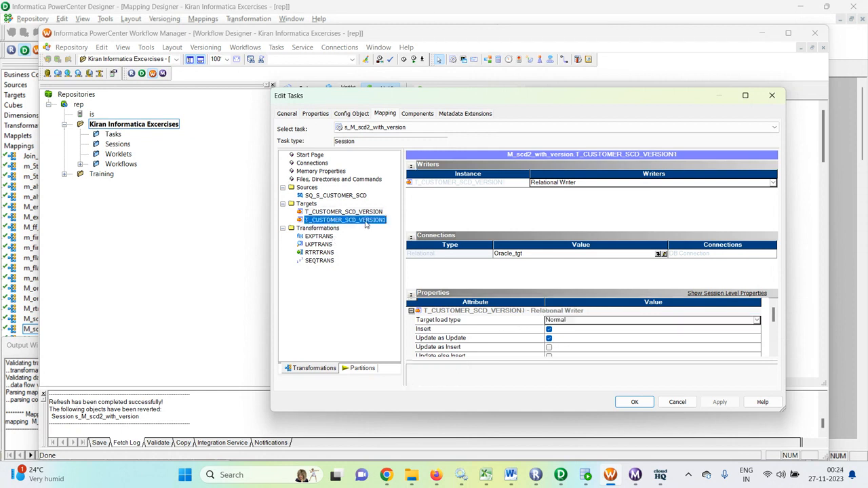
click(676, 321)
click(610, 337)
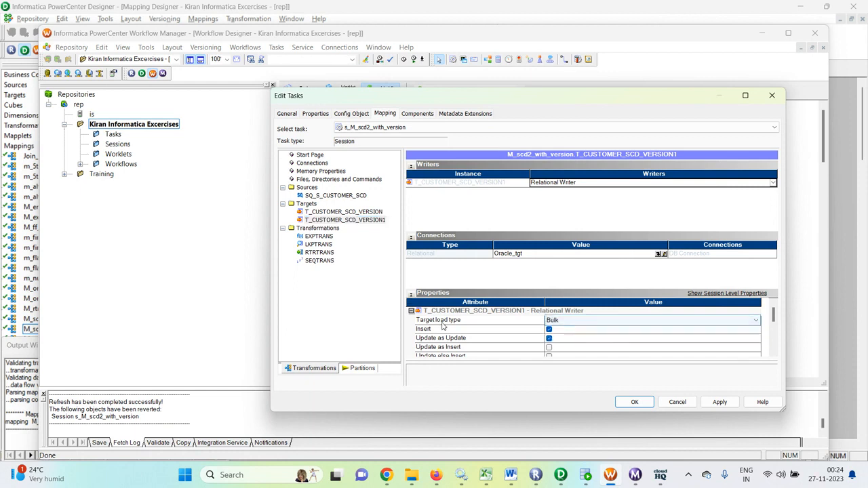
- Set the LKPTRANS lookup connection to Oracle_tgt, review remaining transformations, and apply the session settings
scroll(442, 325, down, 2)
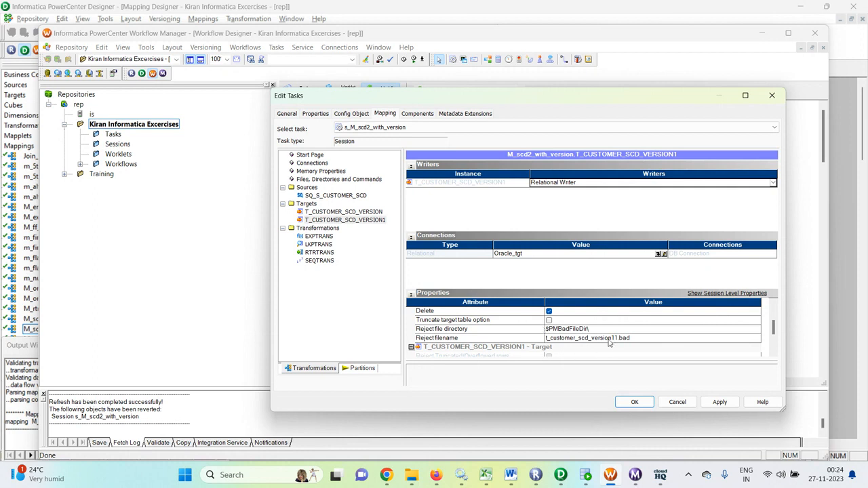
scroll(608, 343, down, 3)
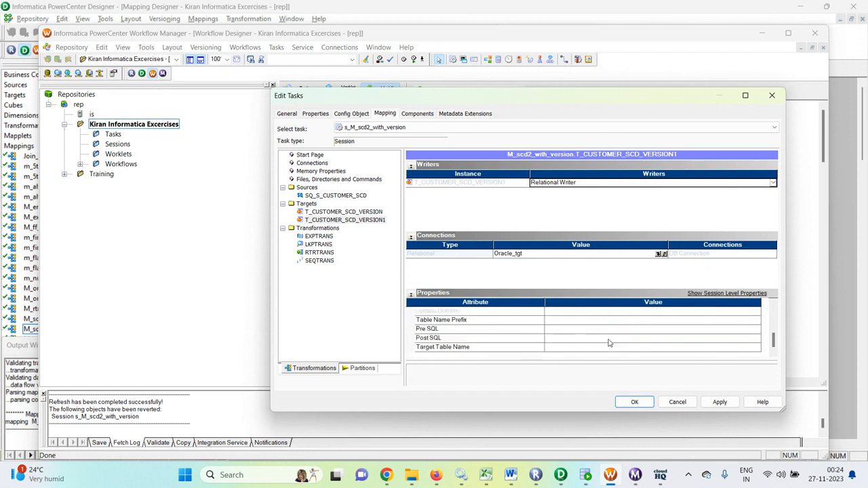
click(319, 235)
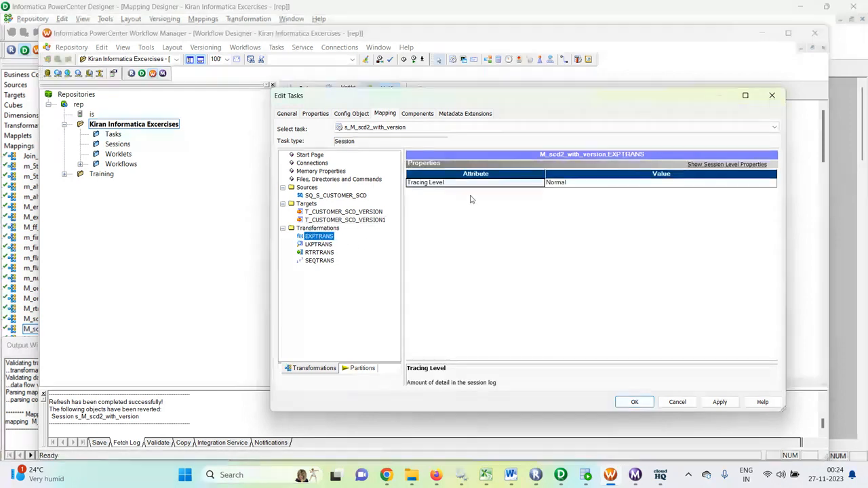
click(320, 245)
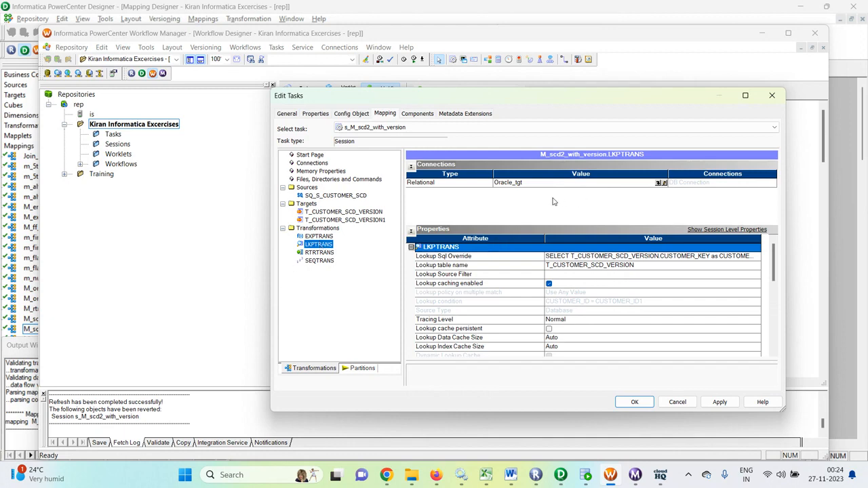
click(662, 183)
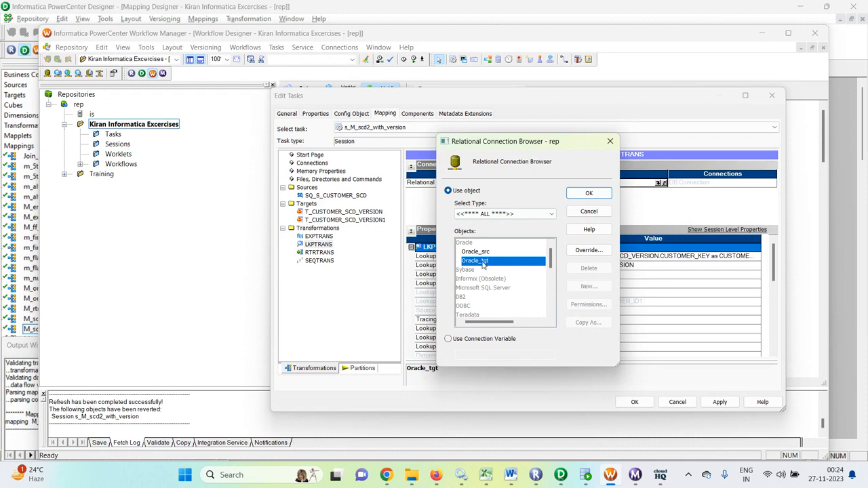
click(587, 193)
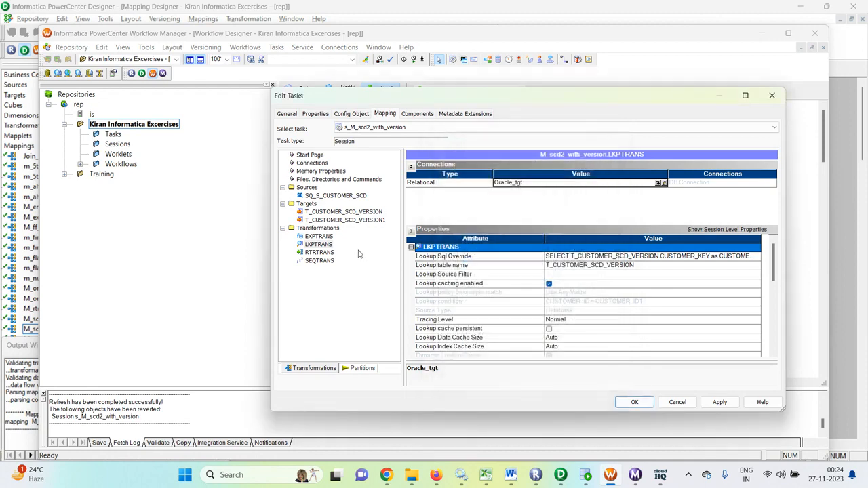
click(320, 252)
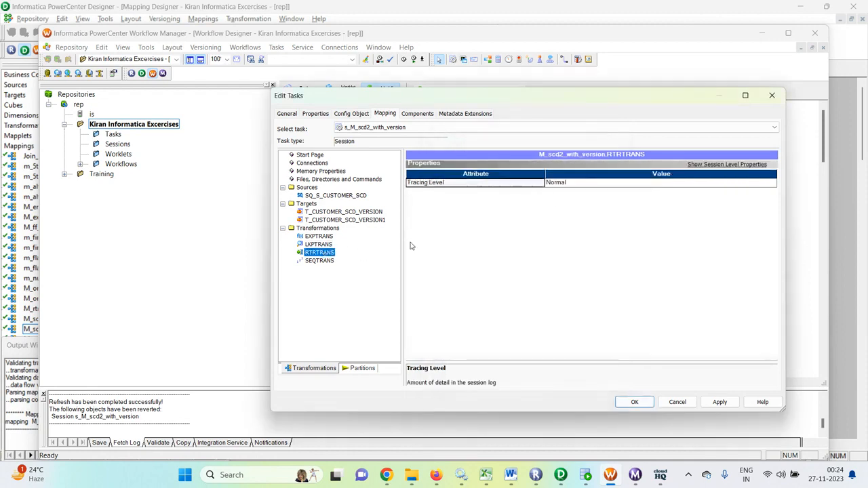
click(330, 262)
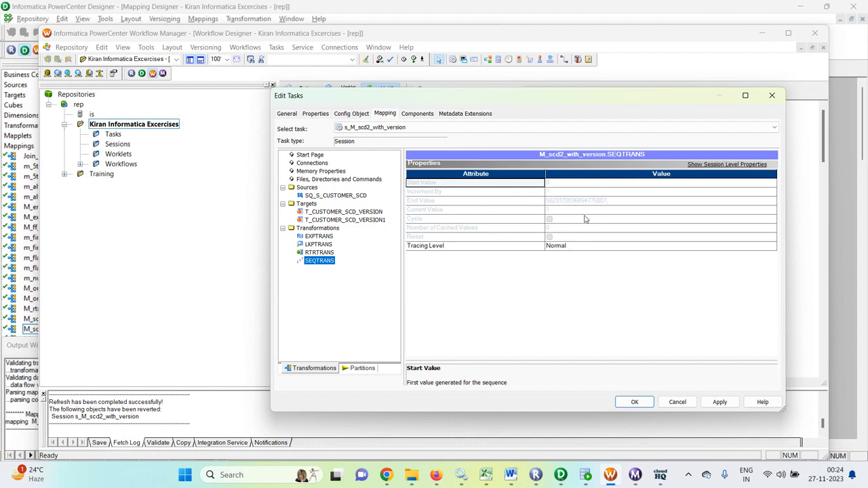
click(719, 401)
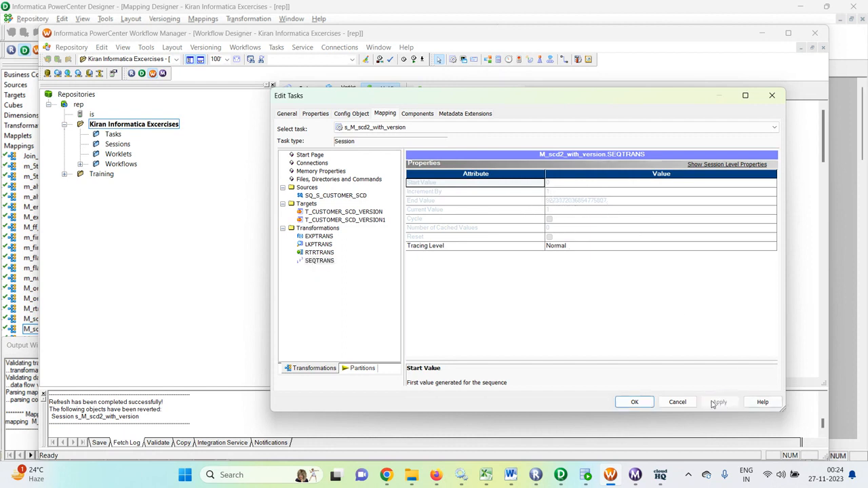
click(632, 403)
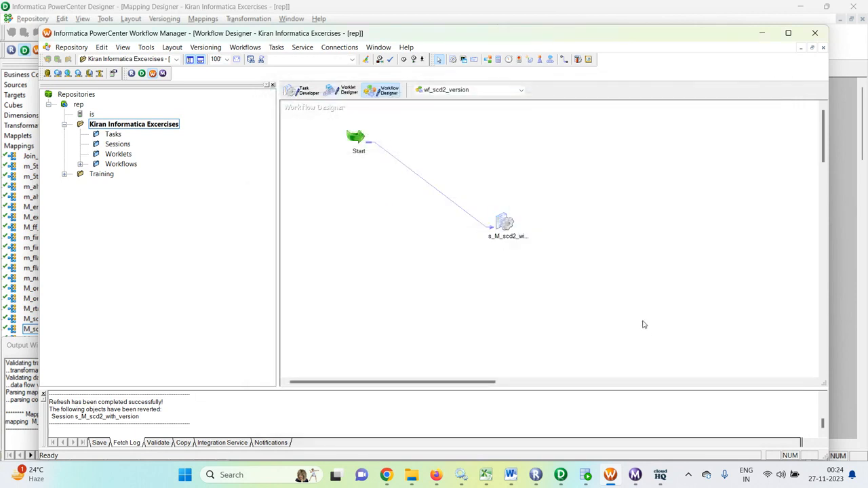
- Save and start wf_scd2_version, then check the run in Workflow Monitor
key(ctrl+s)
right_click(598, 221)
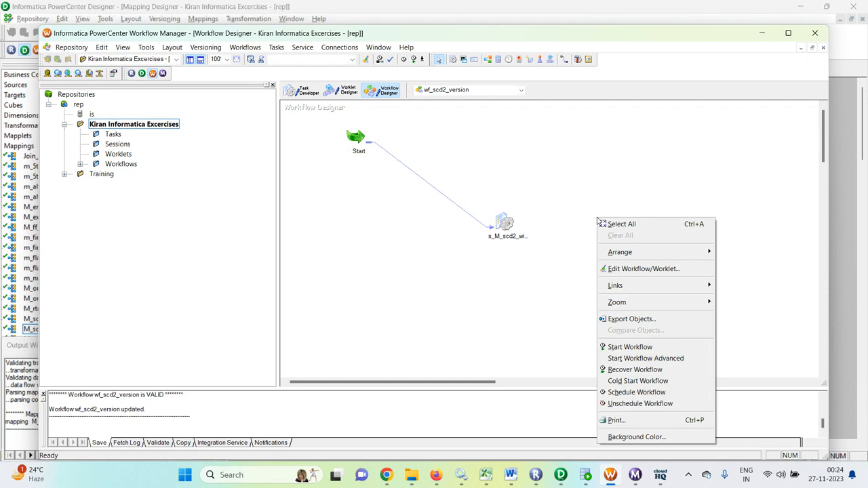
click(641, 348)
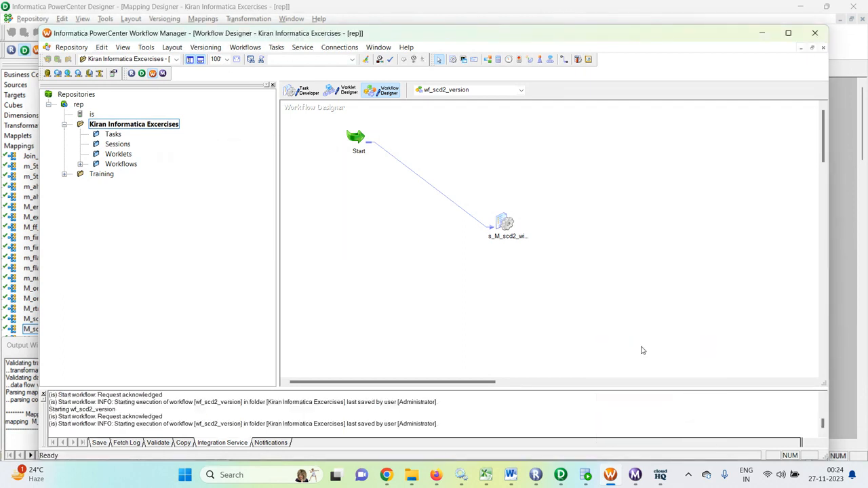
click(636, 475)
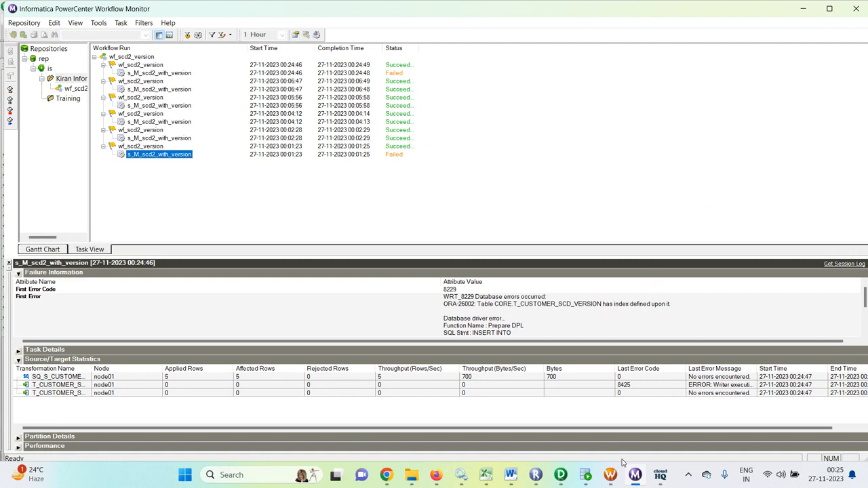
- Look at Oracle SQL Developer, then return to the wf_scd2_version workflow in Workflow Manager
click(587, 477)
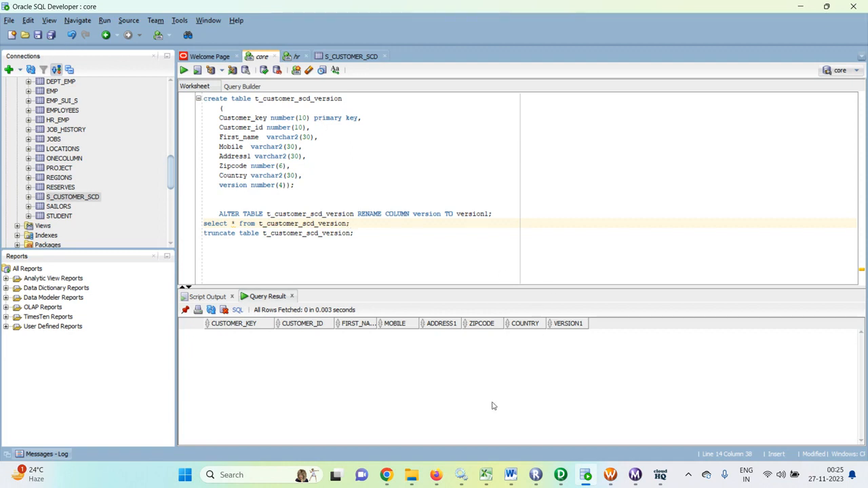
mouse_move(559, 477)
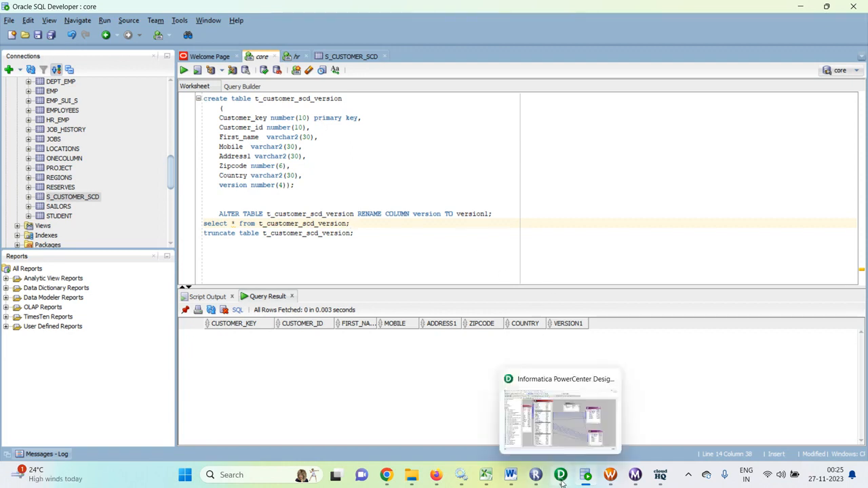
click(614, 479)
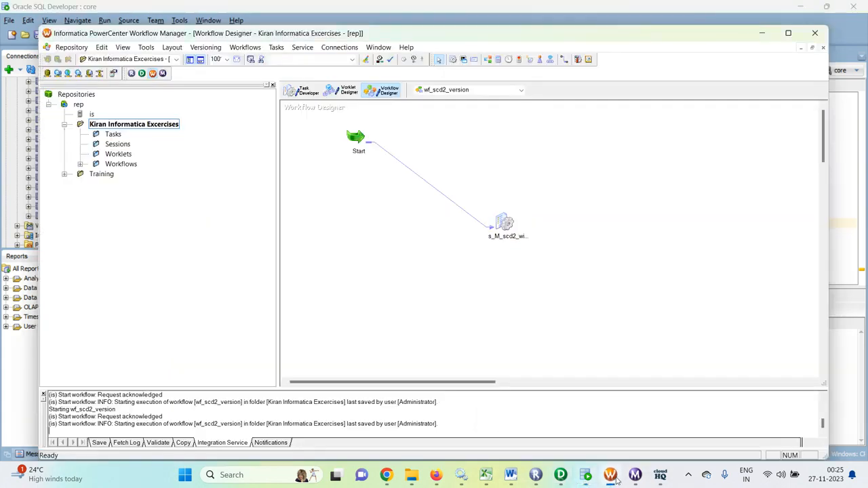
- In s_M_scd2_with_version's Mapping tab, switch both targets from Bulk to Normal load and apply
double_click(503, 222)
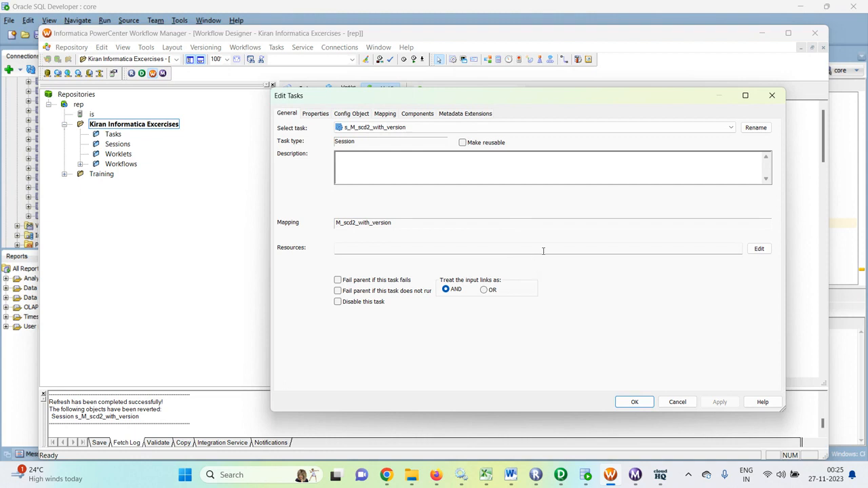
click(385, 114)
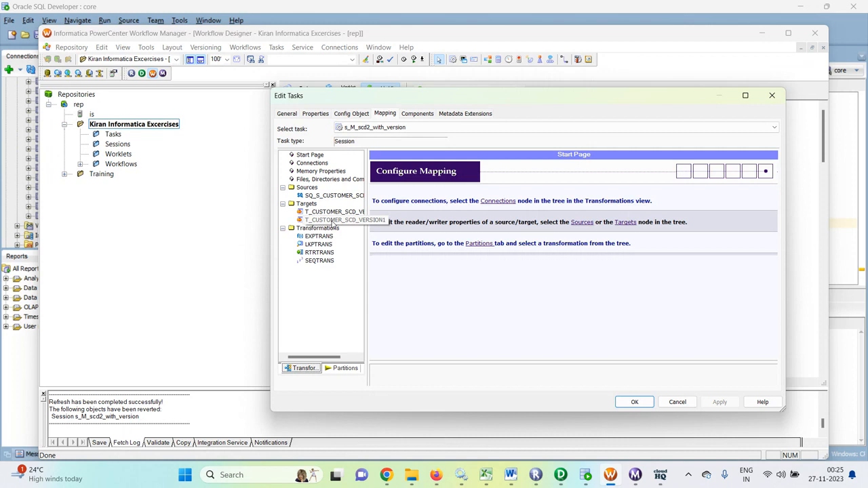
click(345, 212)
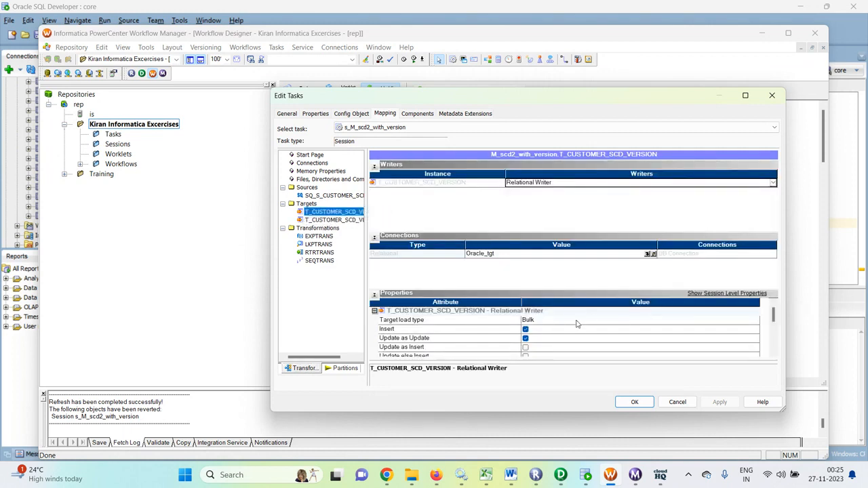
click(581, 322)
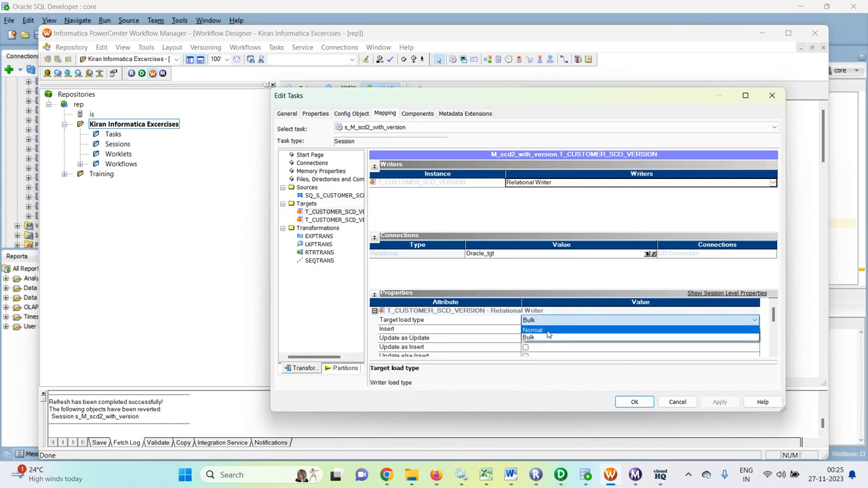
click(549, 332)
click(326, 220)
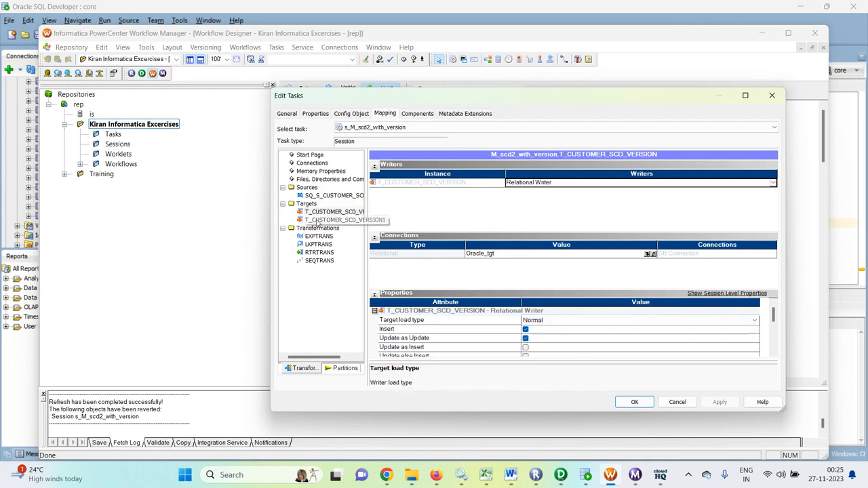
click(574, 323)
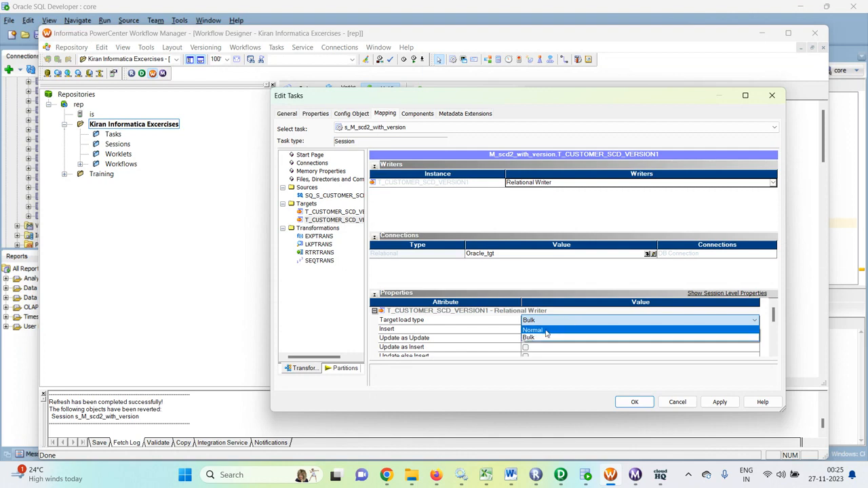
click(548, 333)
click(719, 402)
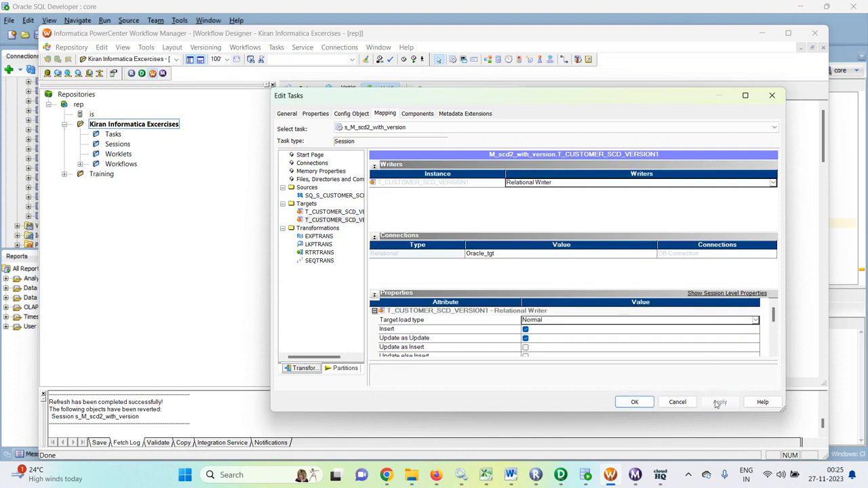
click(634, 402)
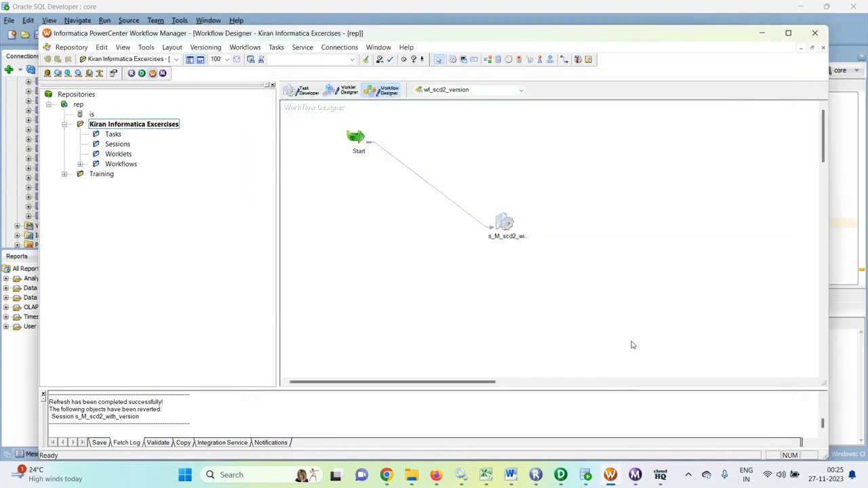
- Save the workflow folder and launch wf_scd2_version with Start Workflow on the canvas
key(ctrl+s)
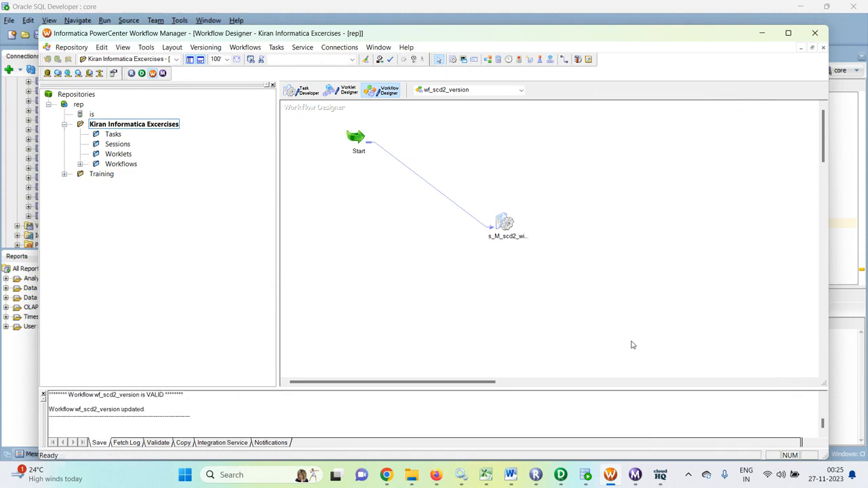
right_click(616, 233)
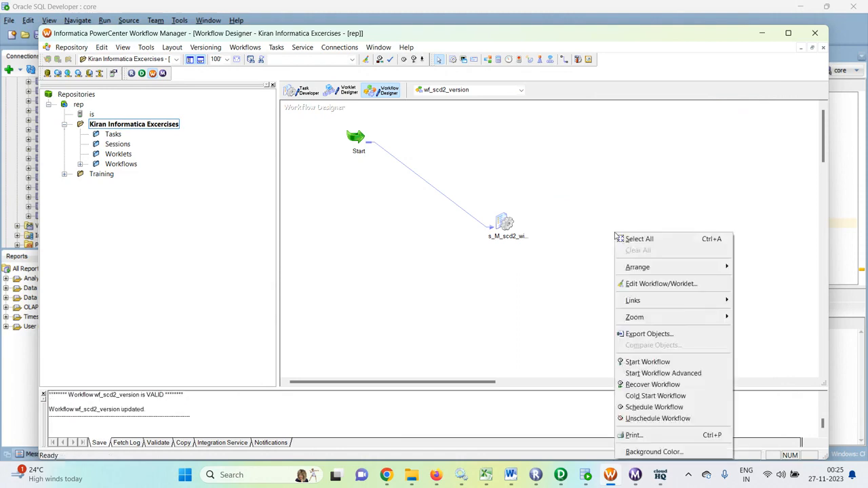
click(637, 483)
click(857, 6)
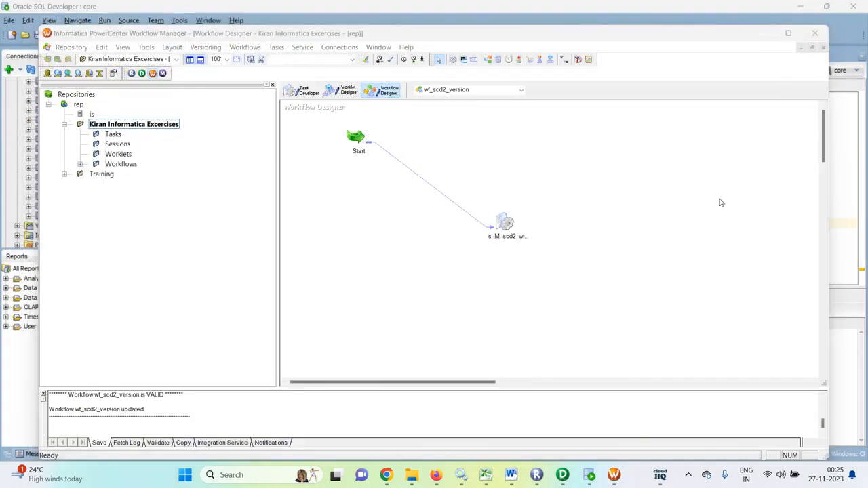
right_click(632, 244)
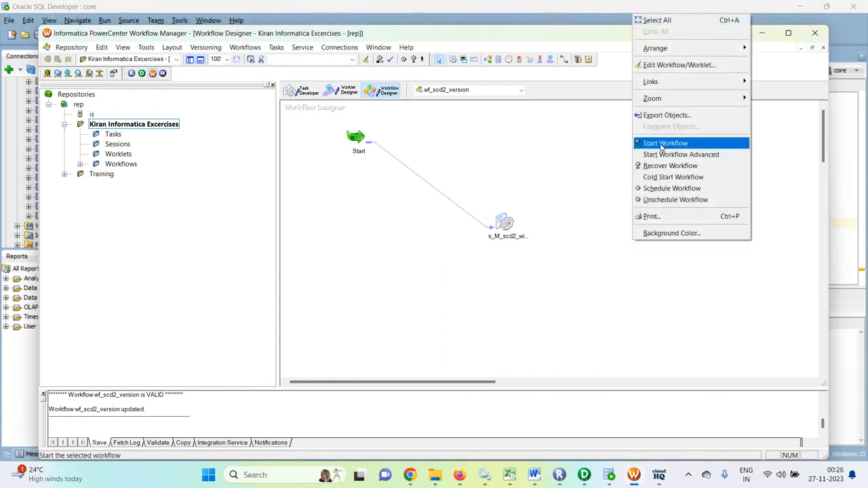
click(658, 143)
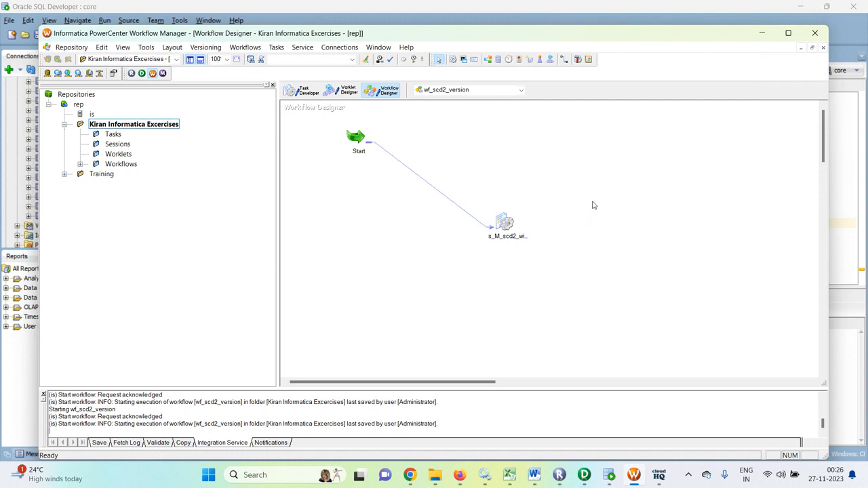
key(ctrl+s)
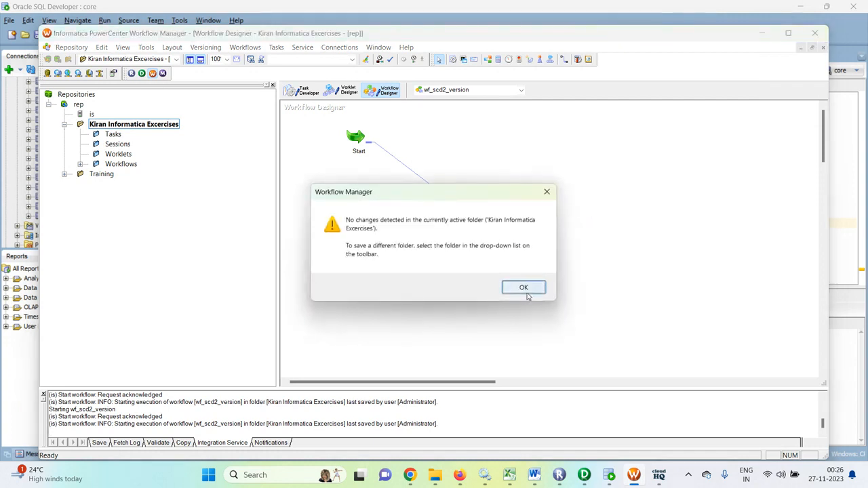
click(523, 287)
right_click(652, 224)
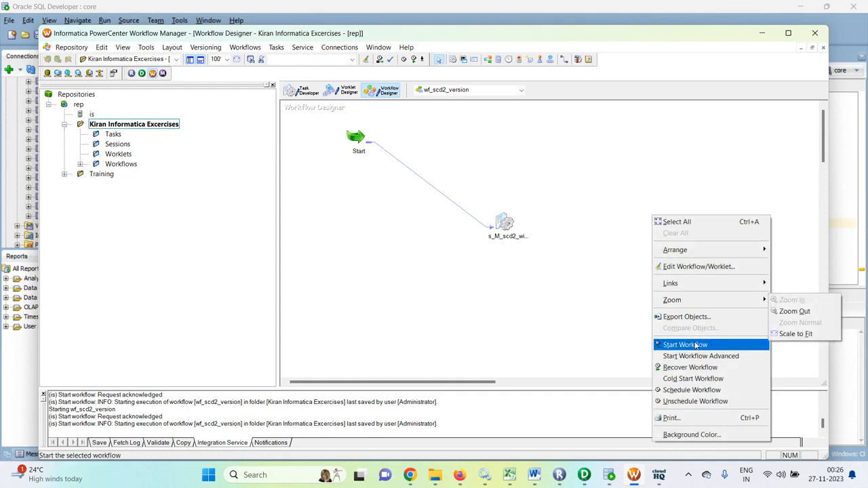
click(691, 343)
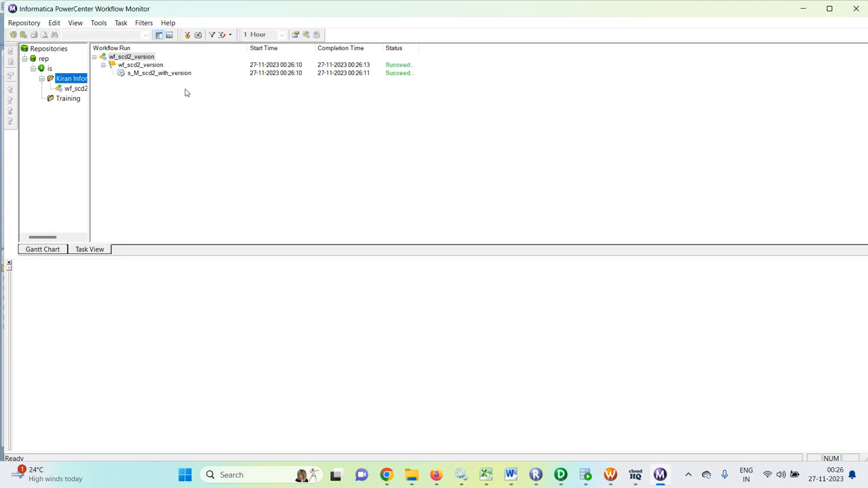
- Inspect the s_M_scd2_with_version run's source/target row statistics, then go to SQL Developer
click(156, 73)
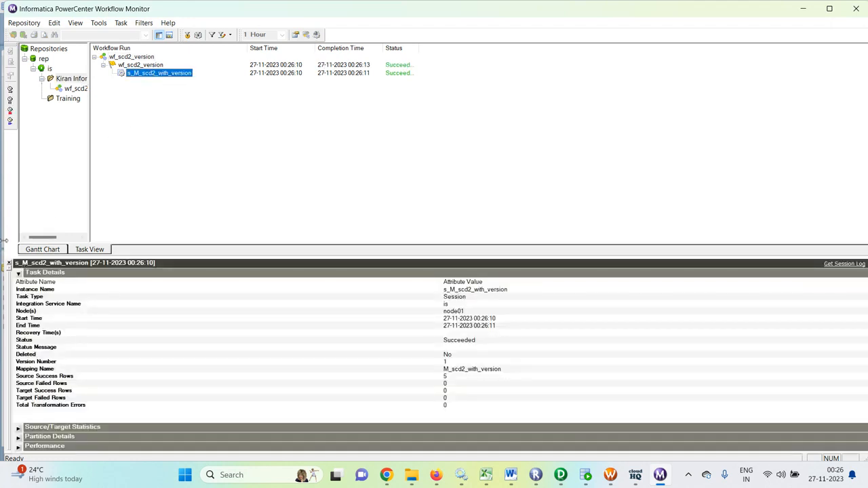
click(19, 273)
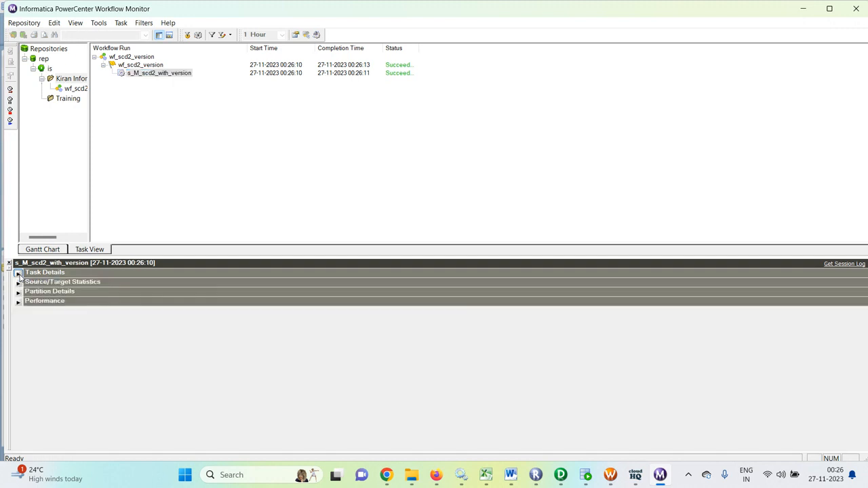
click(18, 282)
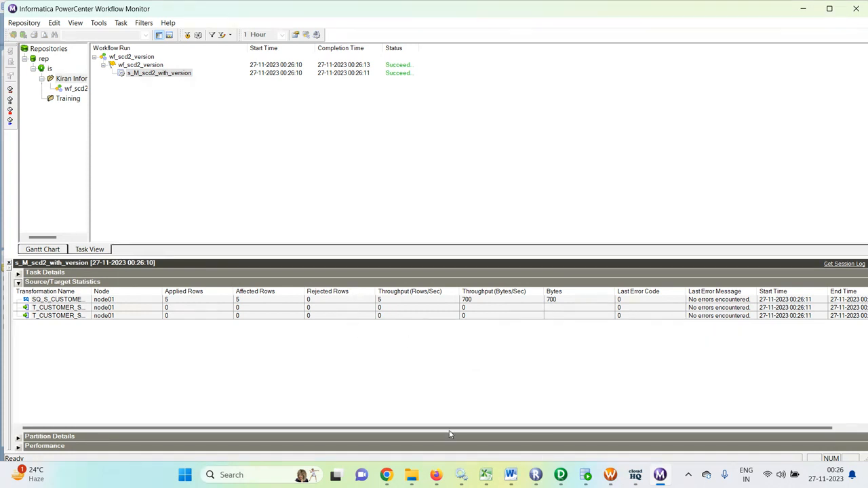
click(586, 475)
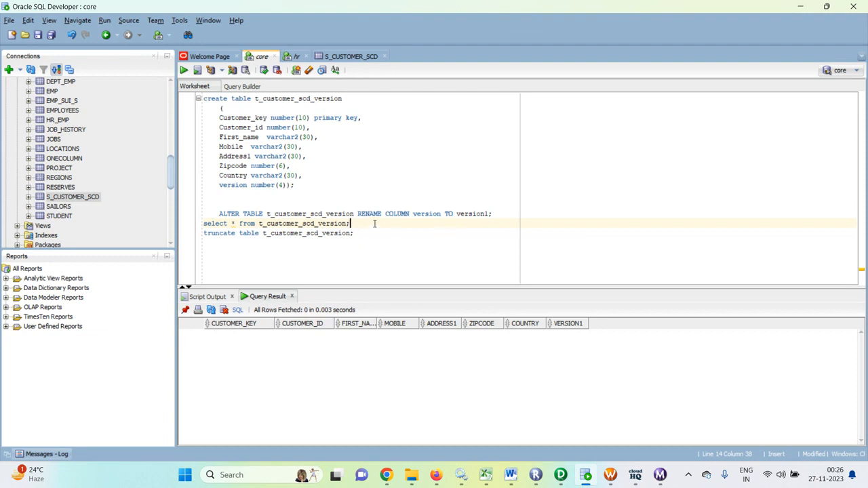
- Query t_customer_scd_version's five version-1 rows, truncate the table, and select SEQTRANS in Designer
key(ctrl+Return)
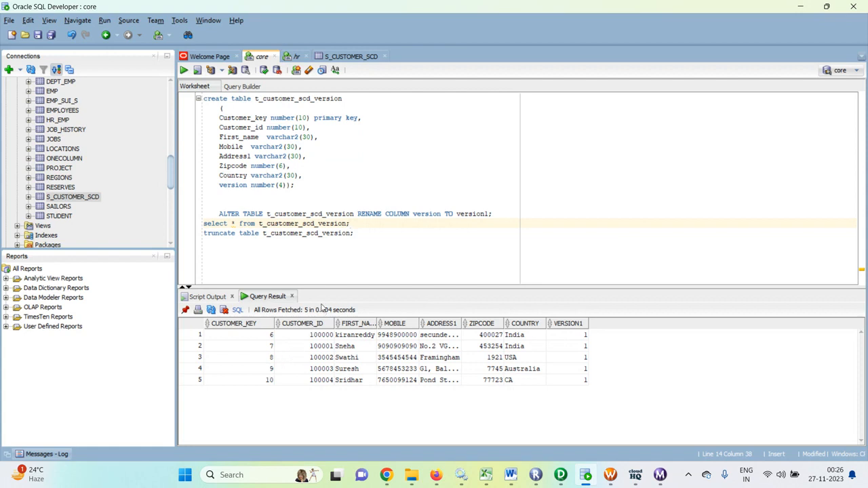
click(360, 231)
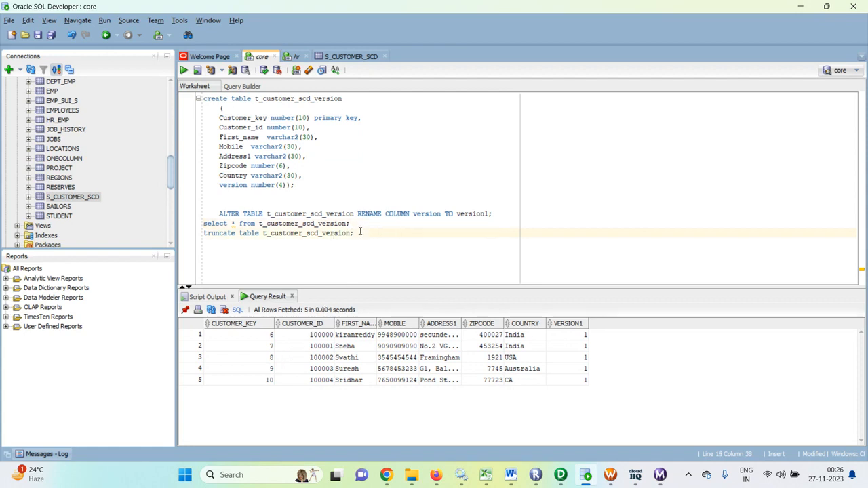
key(ctrl+Return)
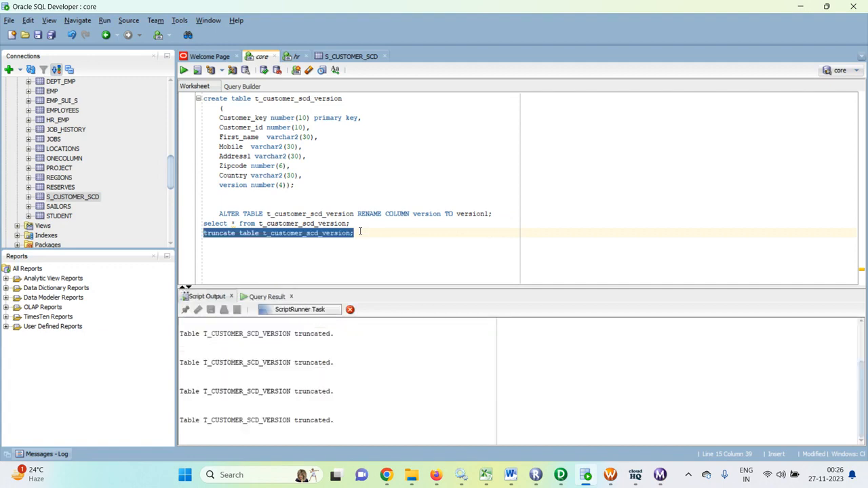
click(560, 474)
click(485, 111)
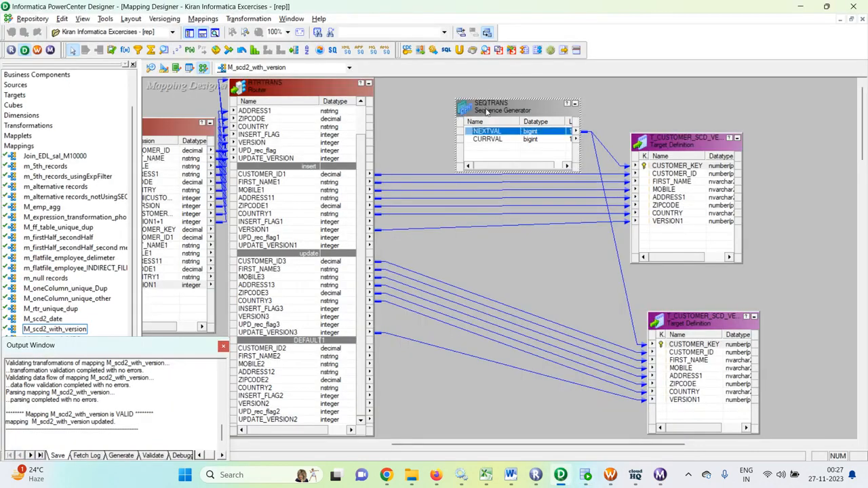
- Delete the old SEQTRANS sequence generator and place a new Sequence Generator on the canvas
key(Delete)
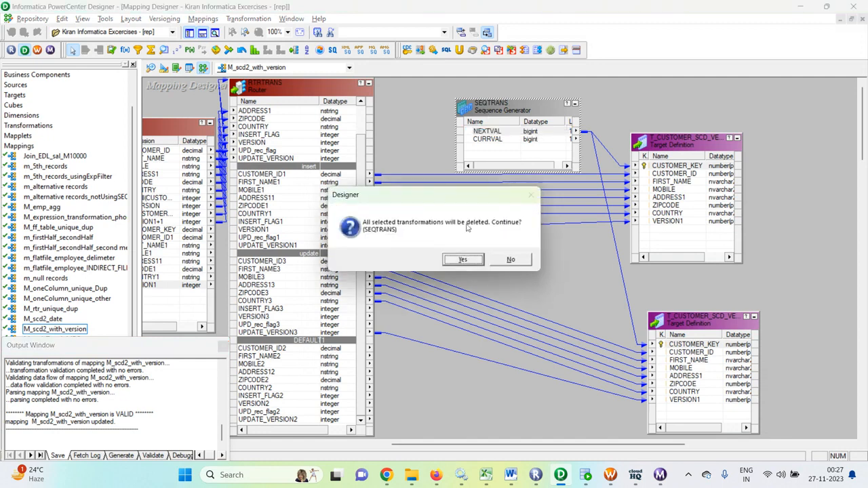
click(450, 259)
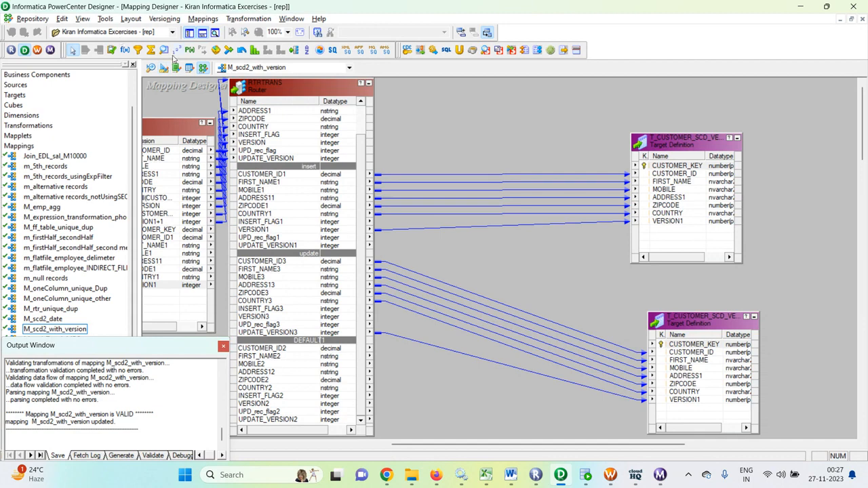
click(176, 52)
drag(465, 90, 536, 185)
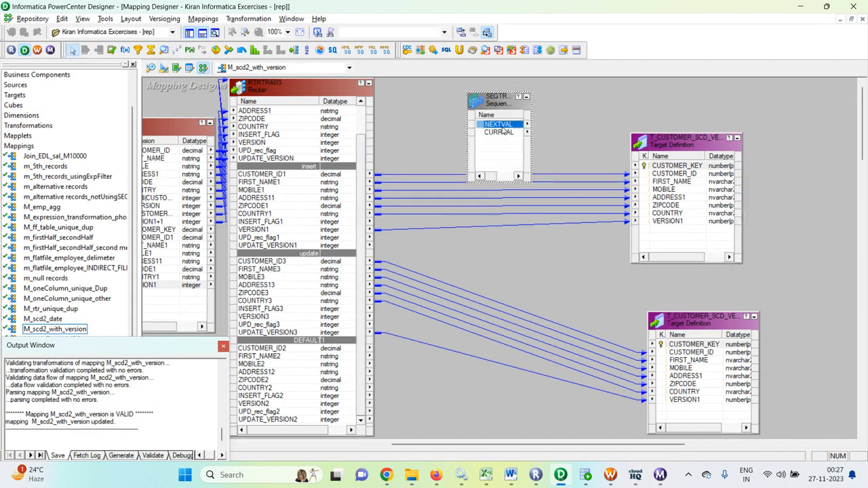
- Link the new generator's NEXTVAL to CUSTOMER_KEY in both target tables
drag(508, 125, 657, 167)
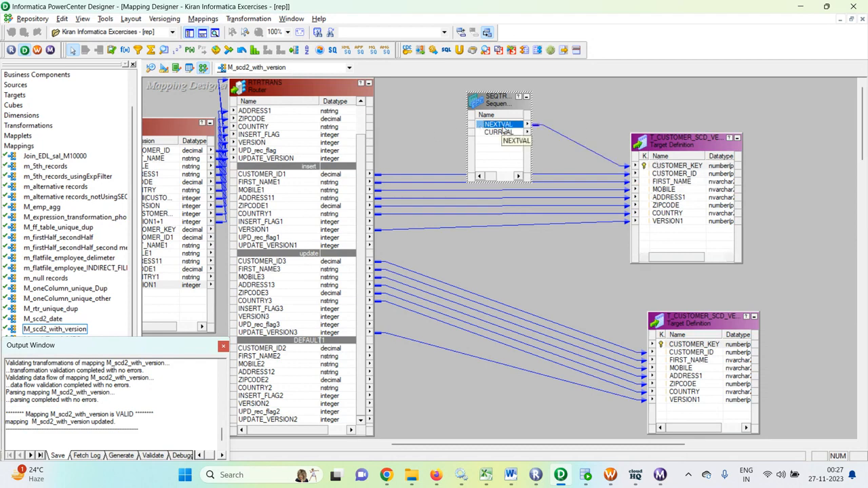
drag(499, 124, 659, 344)
click(530, 264)
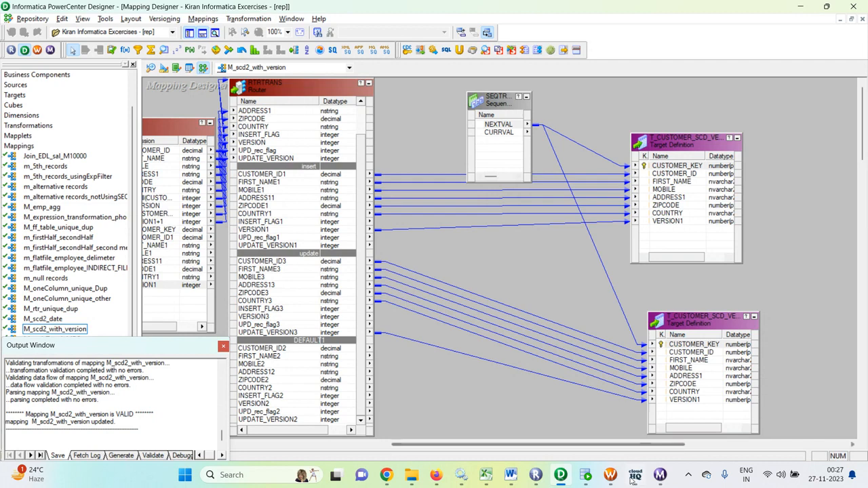
click(610, 475)
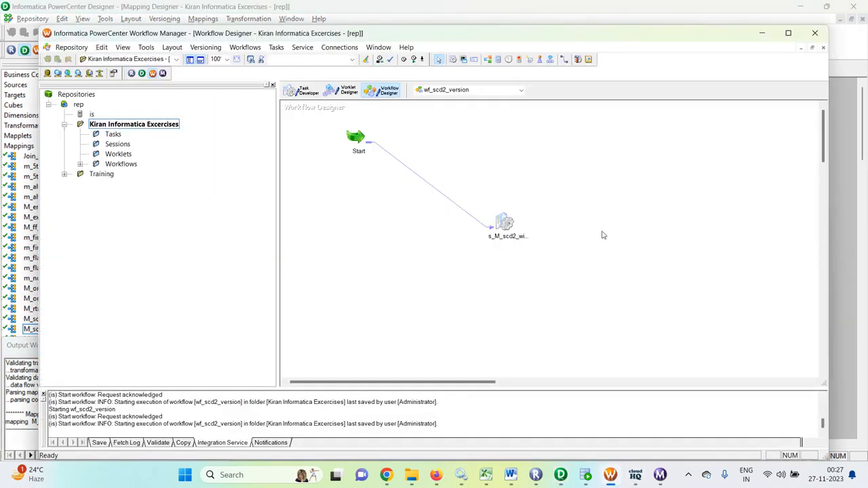
- Refresh the session's mapping and save the wf_scd2_version workflow
key(ctrl+s)
click(519, 285)
right_click(508, 228)
click(549, 326)
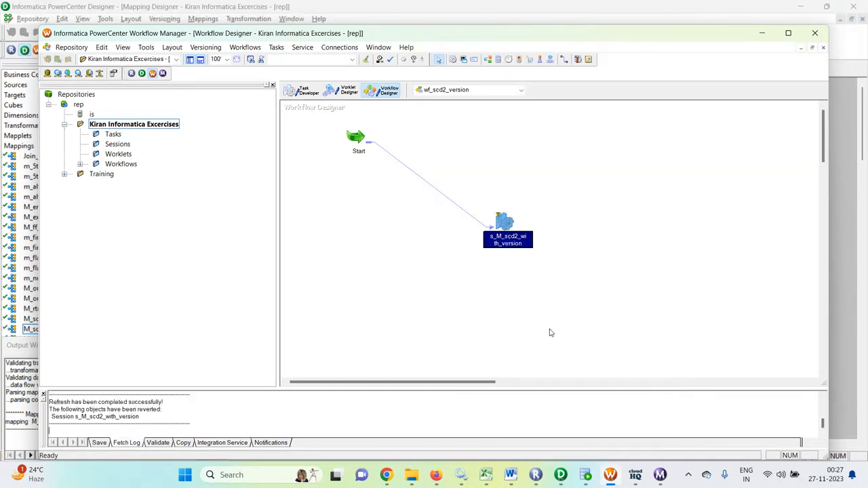
key(ctrl+s)
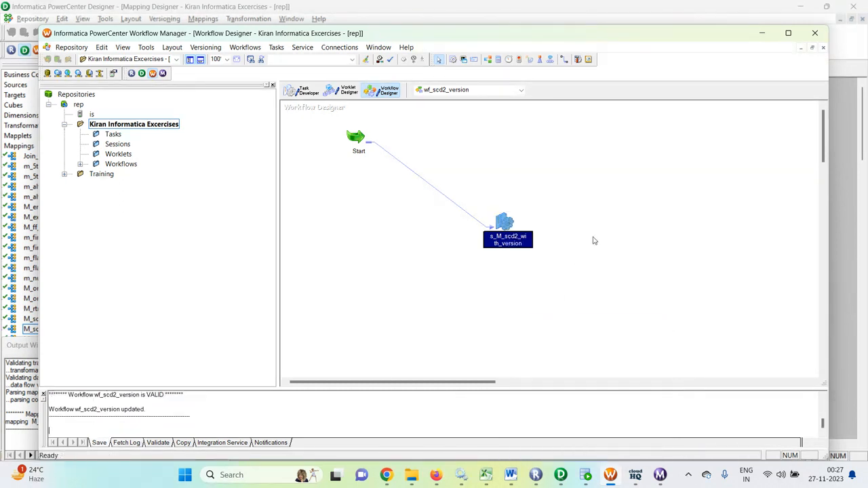
- Start wf_scd2_version again from the workflow canvas
click(658, 474)
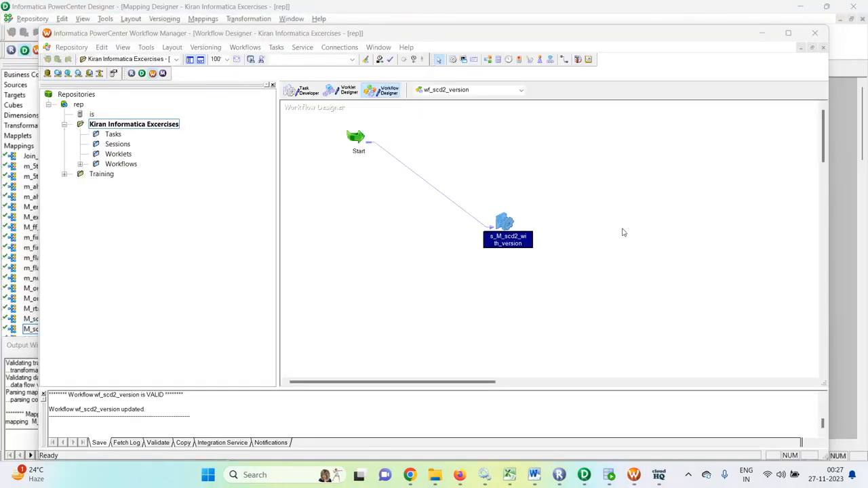
click(603, 194)
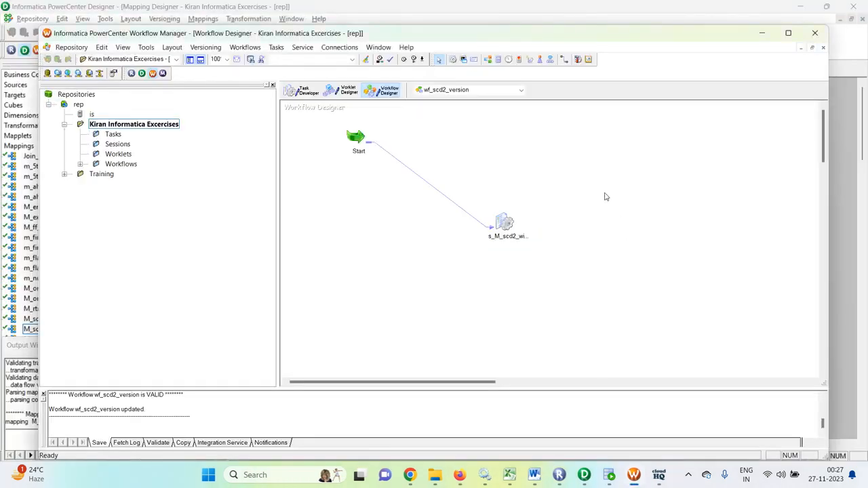
right_click(602, 193)
click(635, 320)
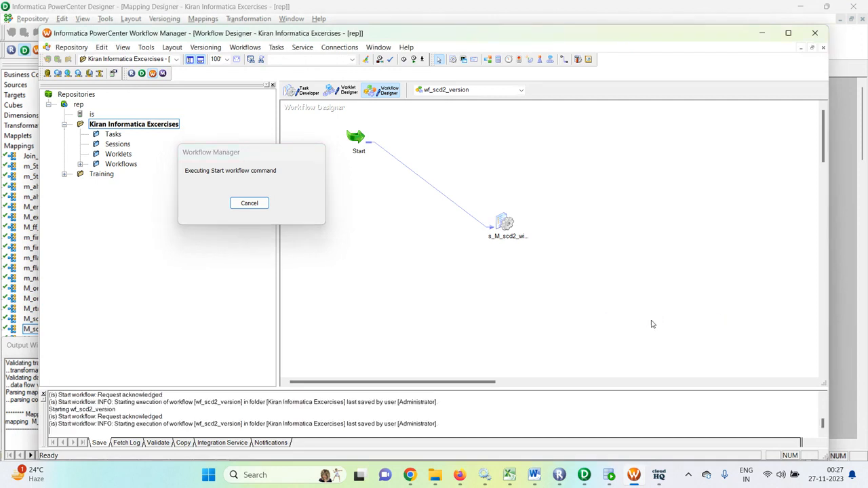
right_click(644, 289)
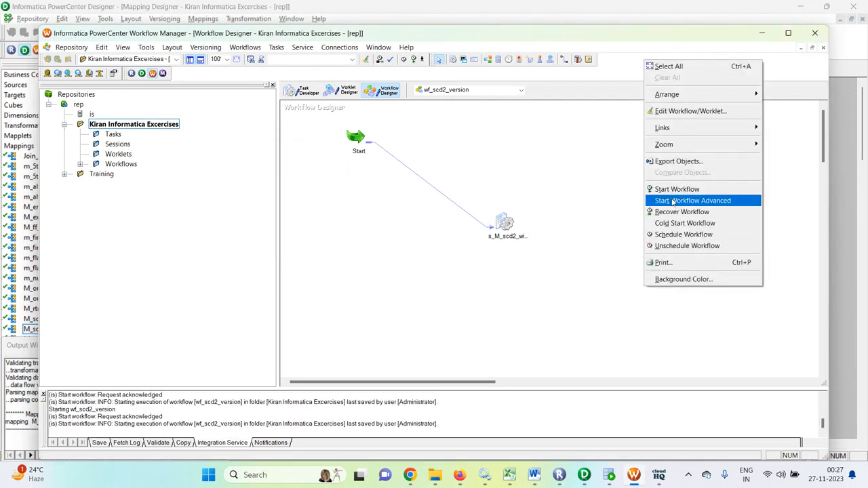
click(674, 189)
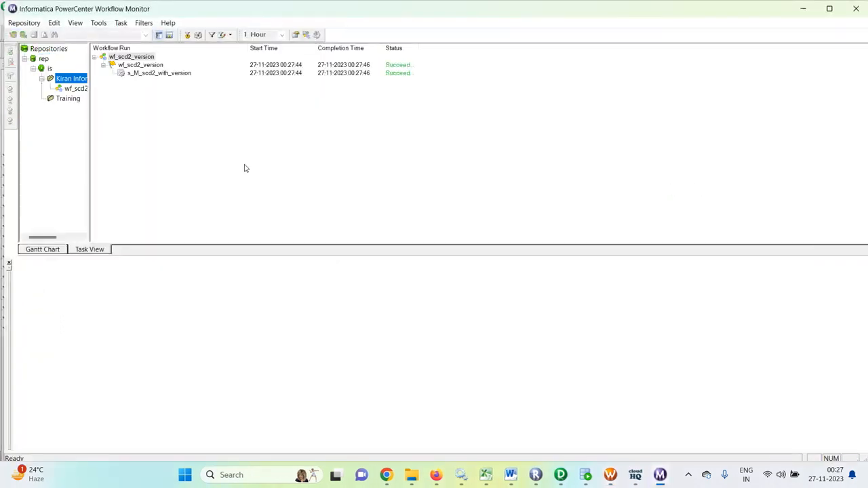
- Check the latest run's statistics: 5 source rows read, 0 target rows loaded
click(160, 75)
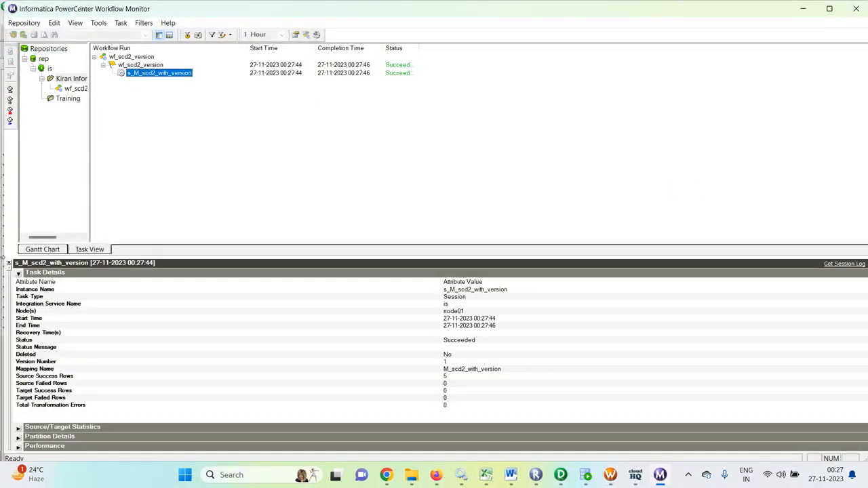
click(18, 273)
click(19, 283)
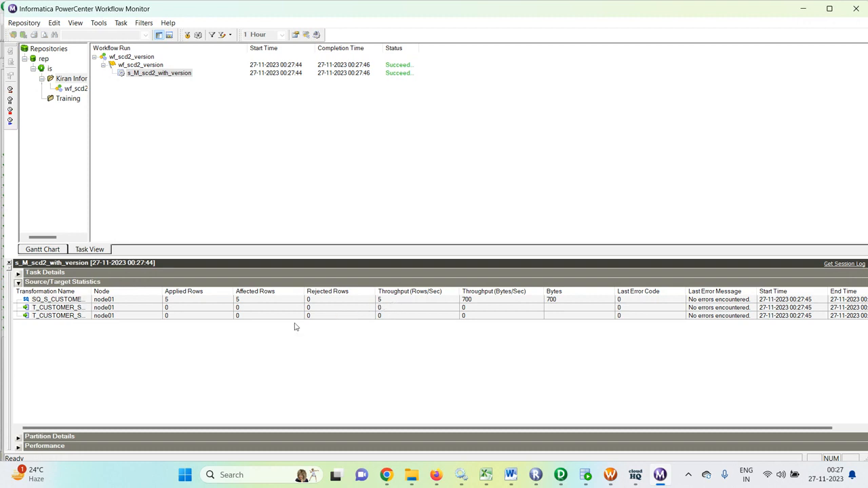
click(586, 475)
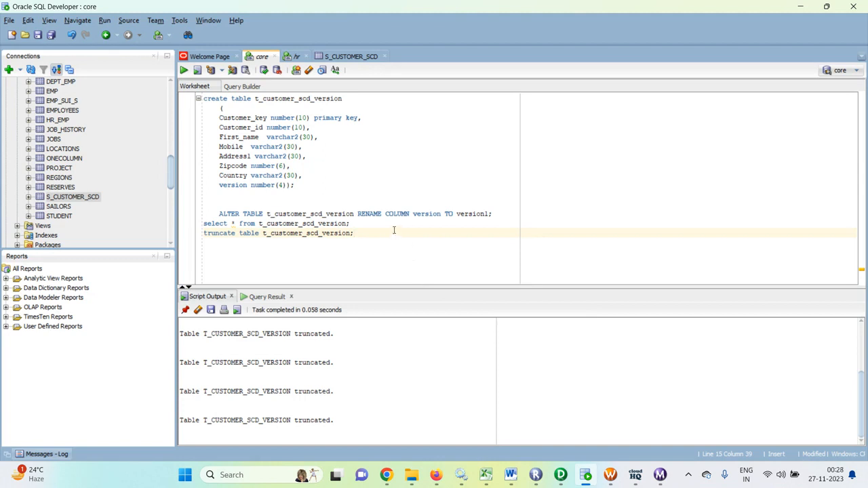
- Rerun the t_customer_scd_version select, showing customer keys 1–5 all at version 1
click(371, 224)
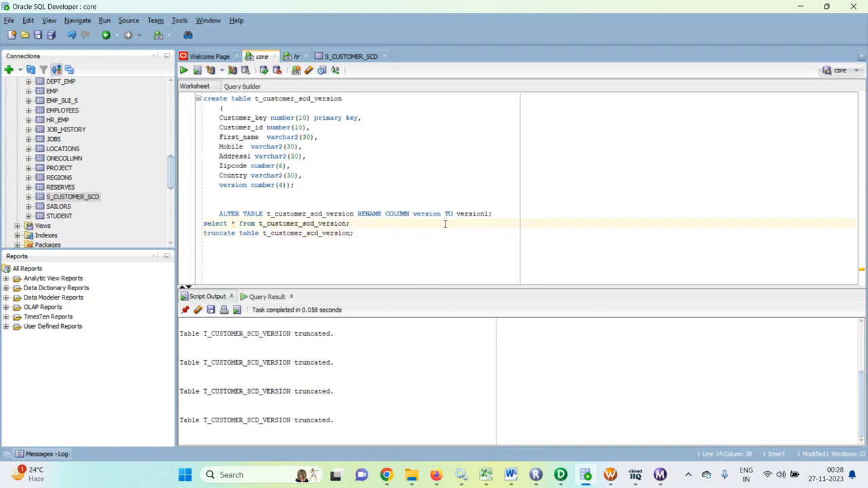
key(ctrl+Return)
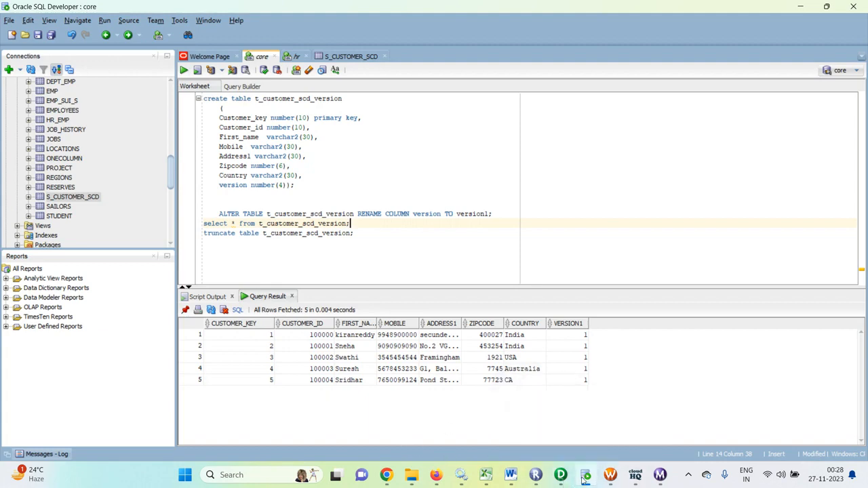
click(659, 476)
click(585, 474)
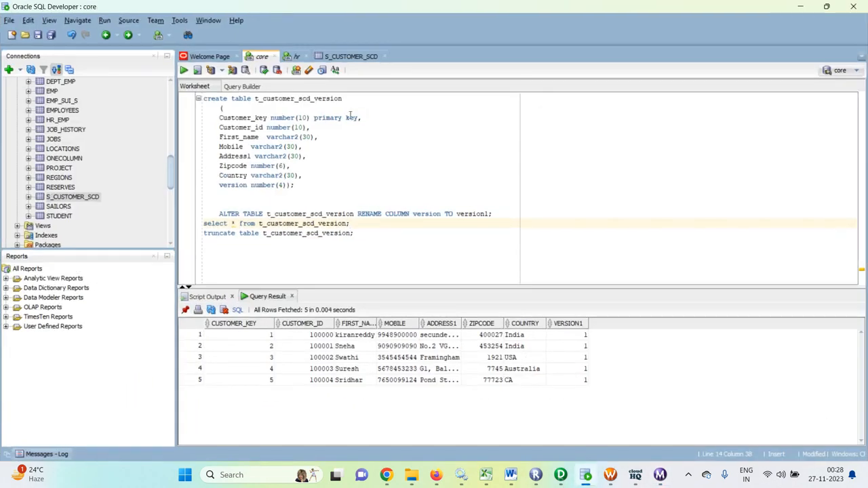
- Replace row 1's MOBILE value in S_CUSTOMER_SCD's Data tab with a new number and commit
click(348, 57)
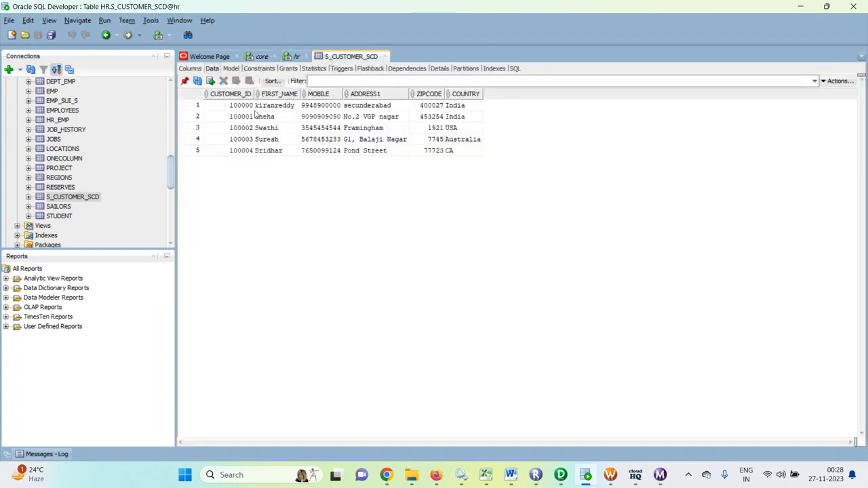
click(333, 111)
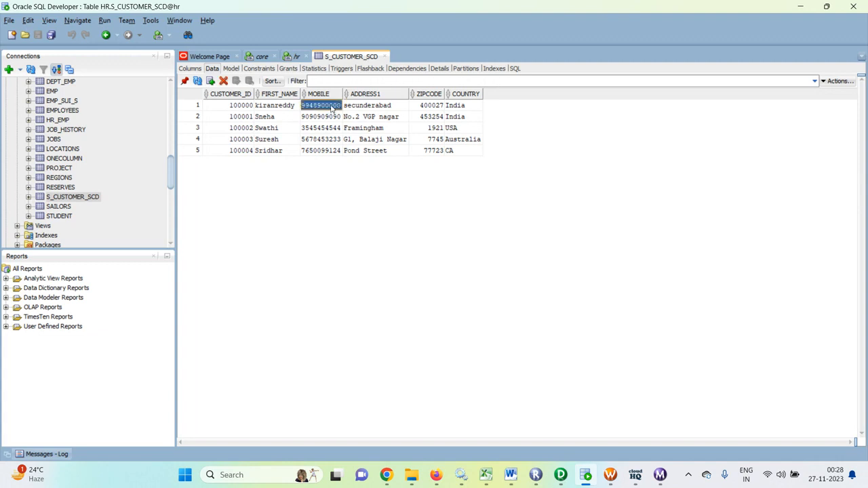
double_click(331, 107)
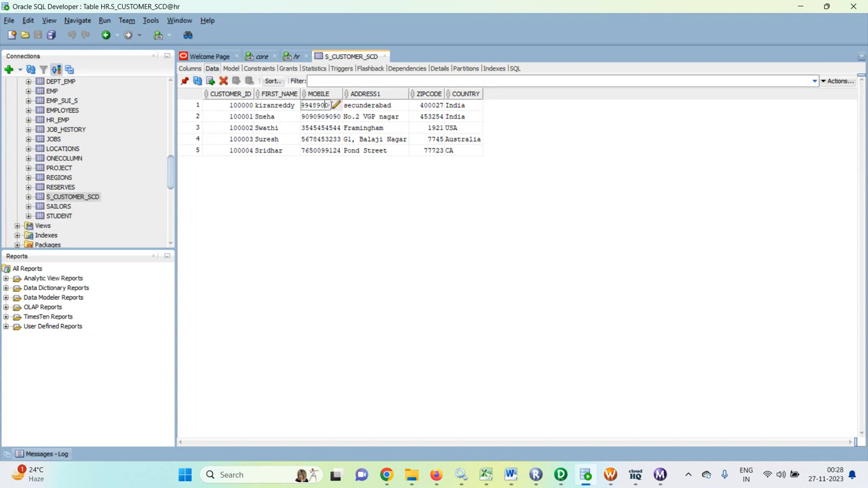
key(BackSpace)
key(BackSpace)
key(BackSpace)
key(BackSpace)
key(BackSpace)
key(BackSpace)
key(BackSpace)
text(123456789)
key(Return)
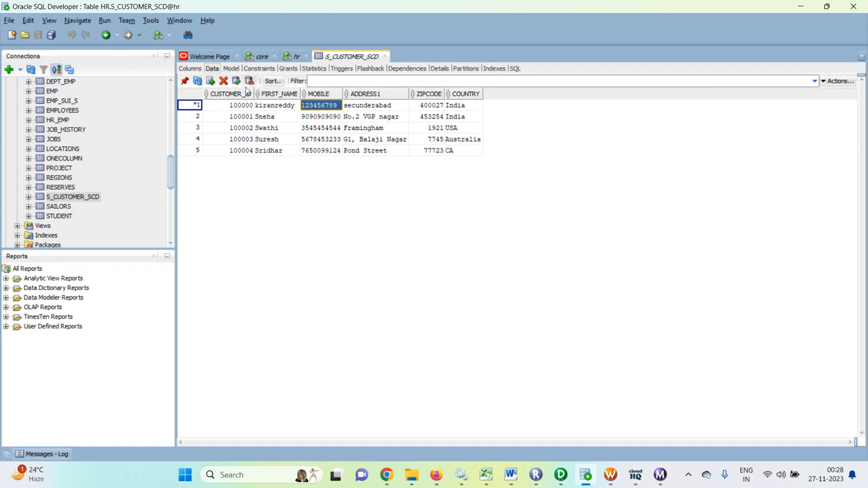
click(236, 81)
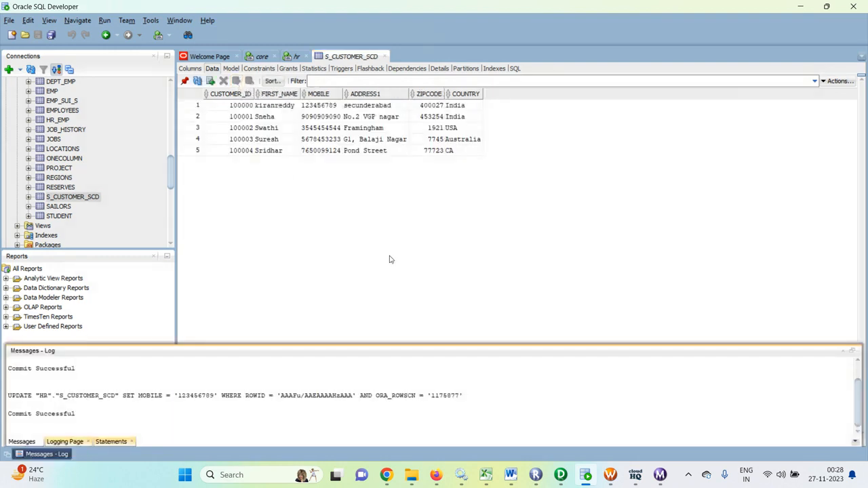
click(473, 273)
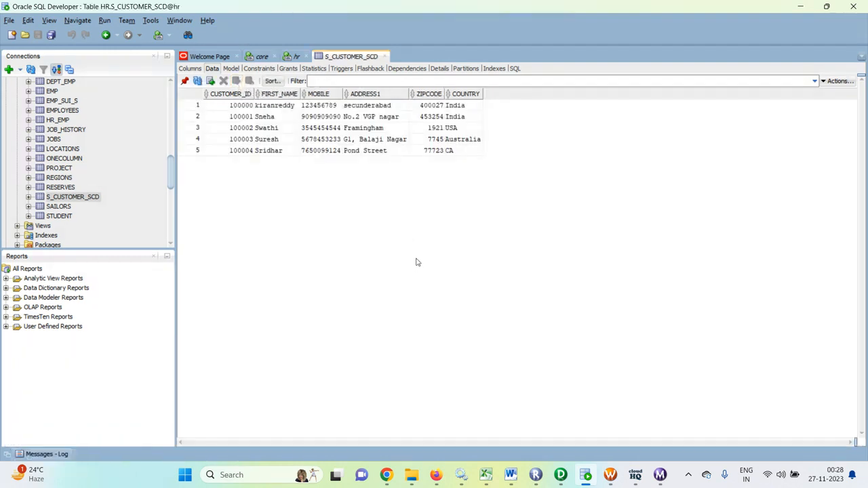
- Start wf_scd2_version and confirm in Workflow Monitor it read 5 source rows, wrote 1 target row
click(612, 476)
right_click(590, 250)
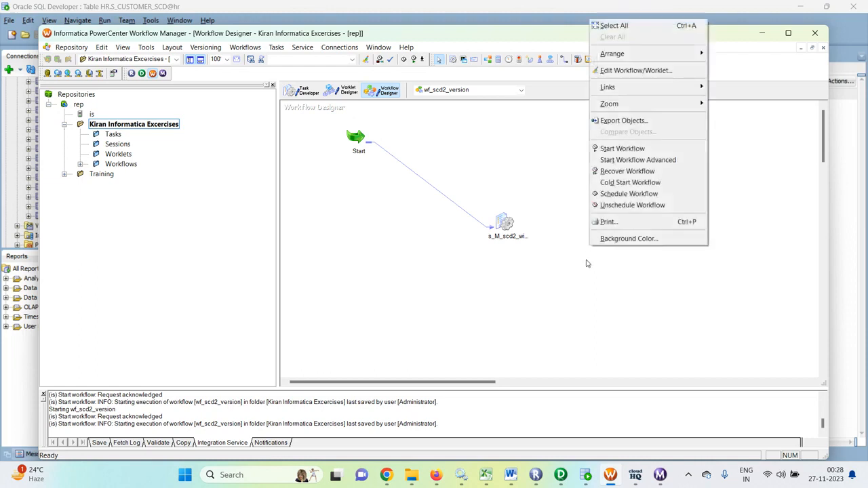
click(607, 150)
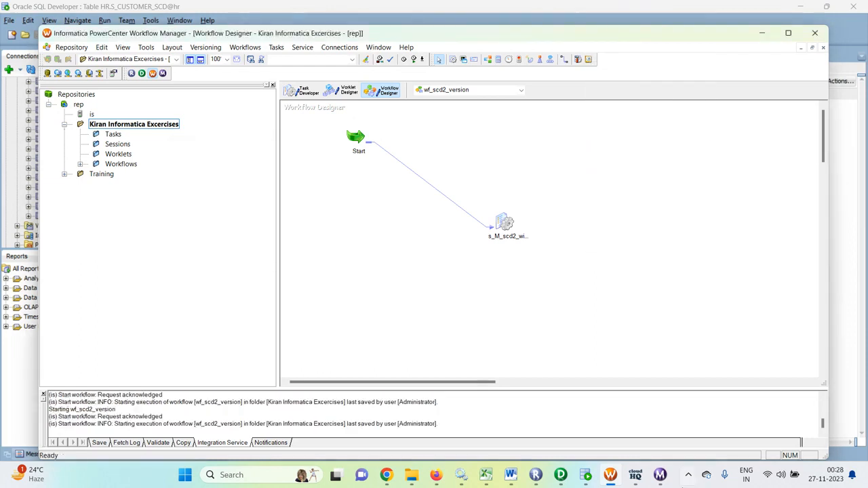
click(661, 476)
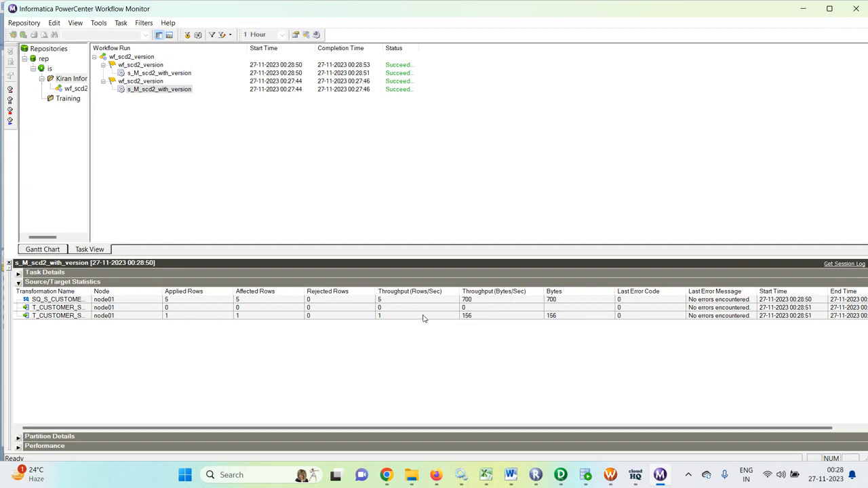
click(586, 476)
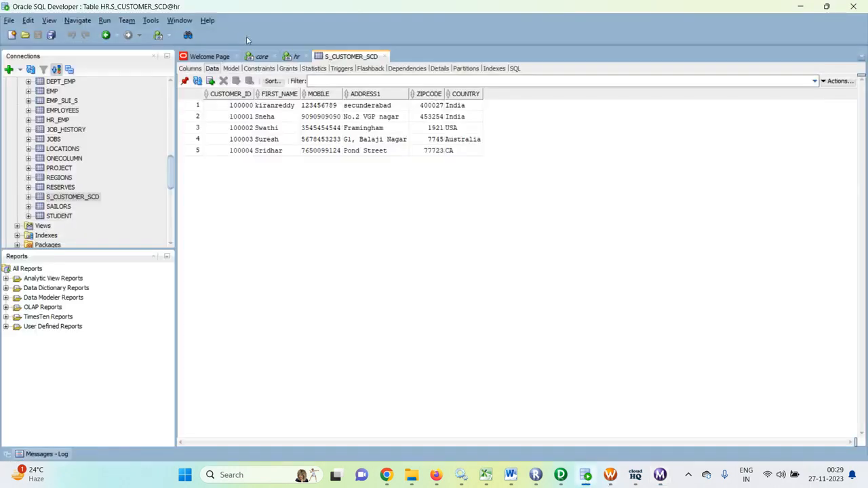
- Rerun select * from t_customer_scd_version, returning six rows with customer key 6 at version 2
click(260, 57)
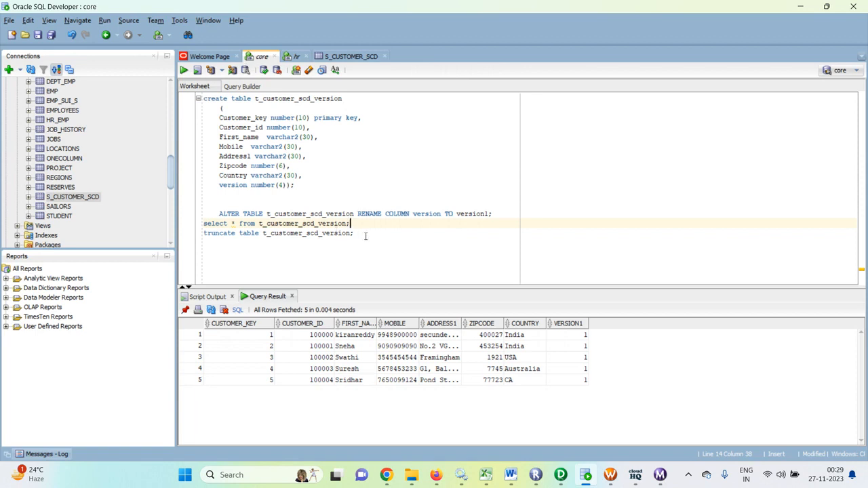
key(ctrl+Return)
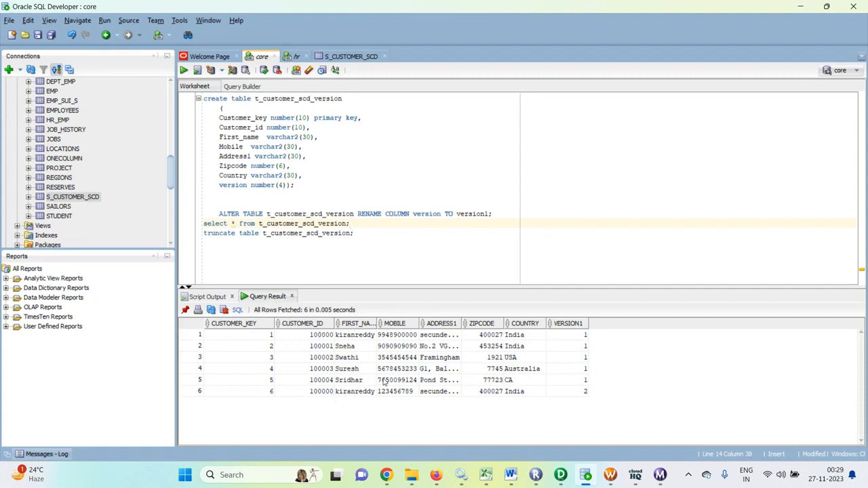
- Open the LKPTRANS lookup's properties and view its Lookup Sql Override query
click(561, 476)
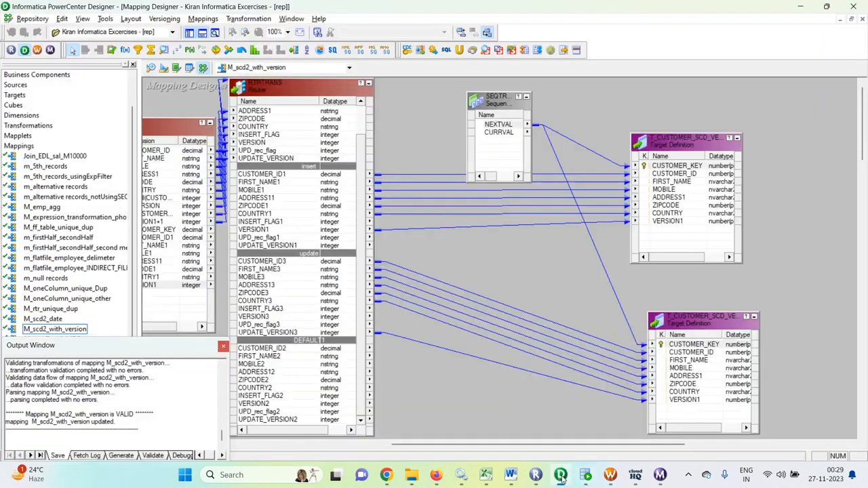
drag(514, 447, 404, 447)
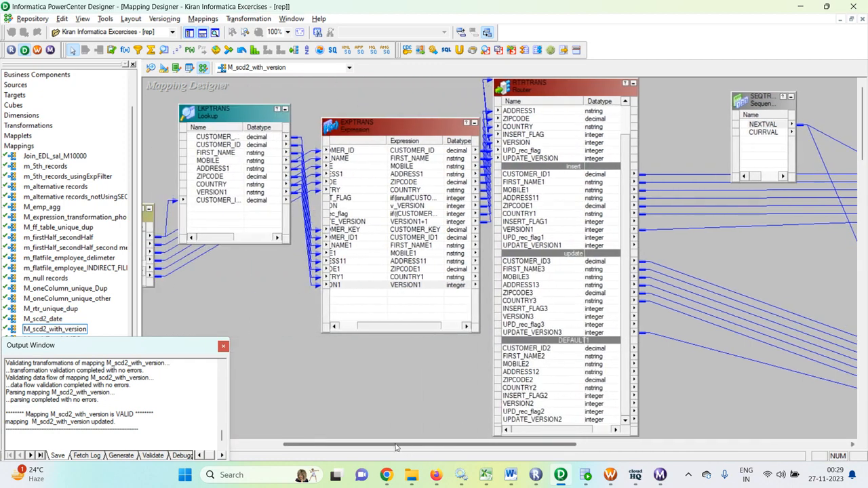
double_click(243, 112)
click(438, 134)
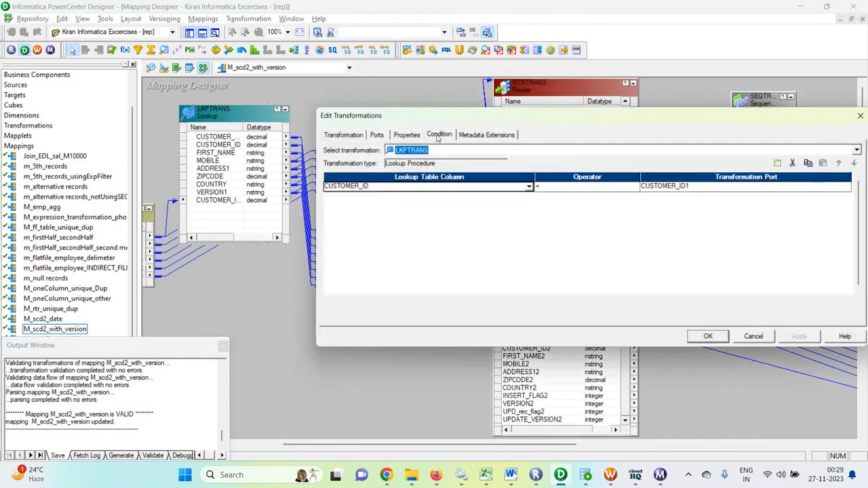
click(406, 135)
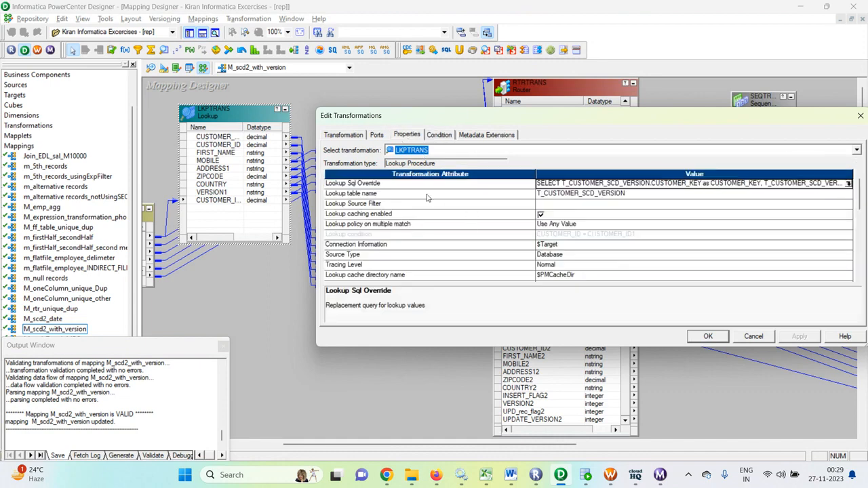
click(848, 184)
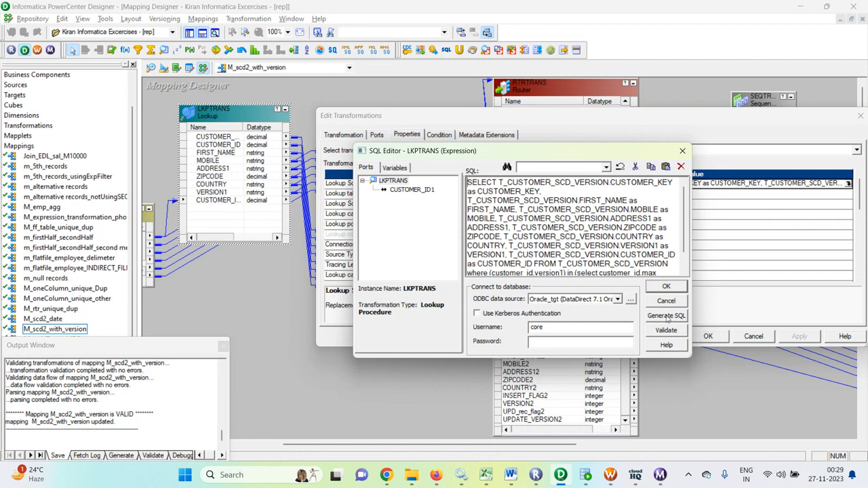
scroll(597, 212, down, 1)
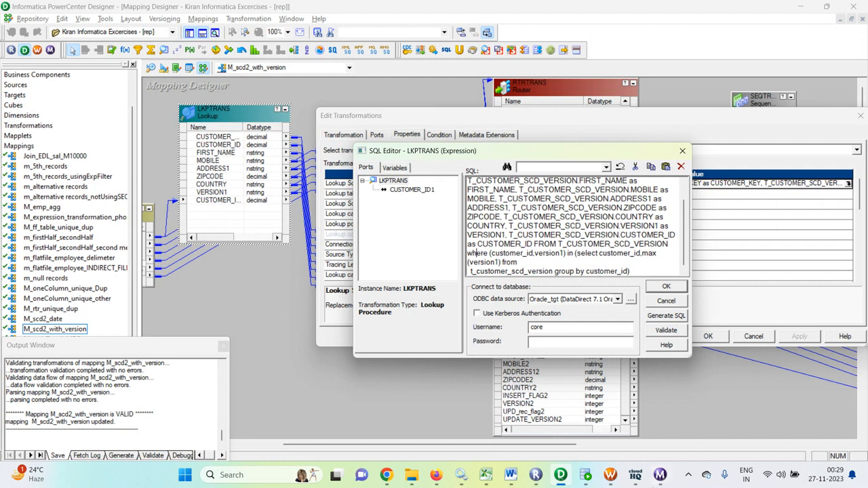
- Select the entire override query and bring it to SQL Developer after the truncate statement
click(596, 477)
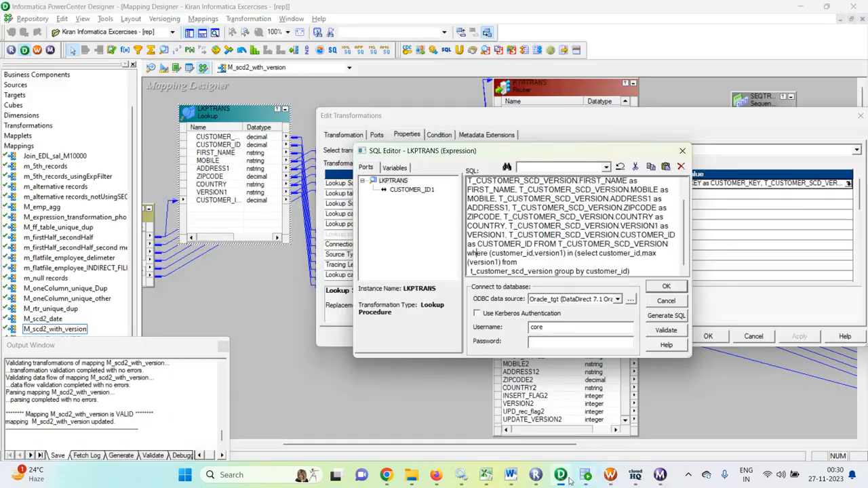
click(613, 413)
drag(631, 272, 452, 176)
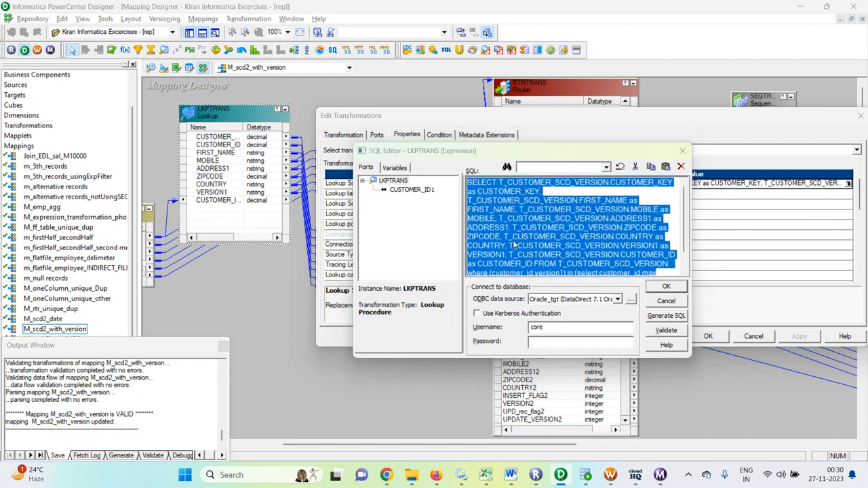
key(alt+Tab)
click(379, 233)
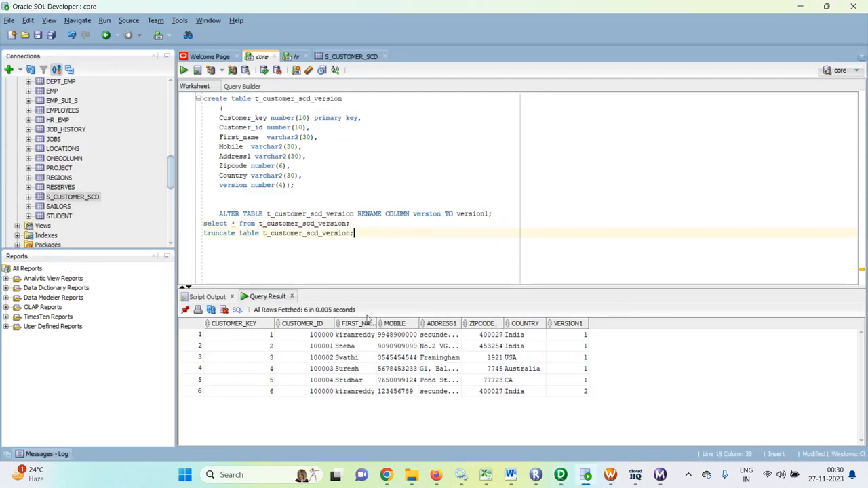
- Paste the override query below truncate, close it with ');' and run it, listing 5 latest-version rows
key(Return)
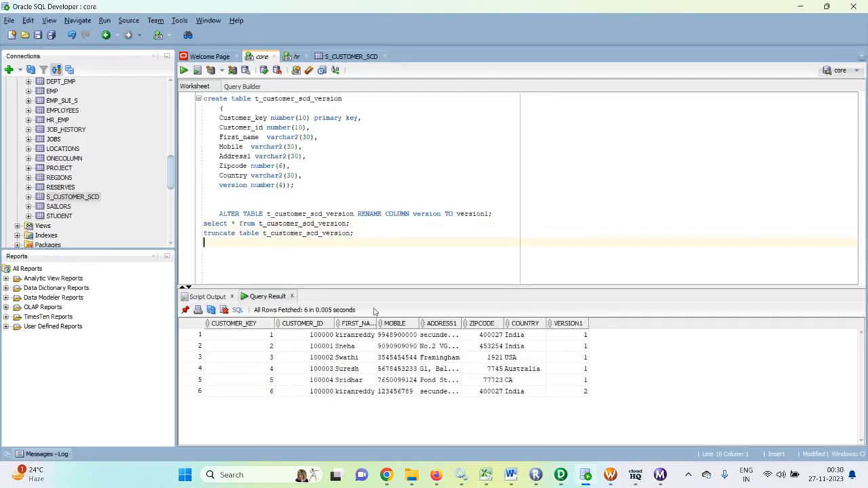
key(ctrl+v)
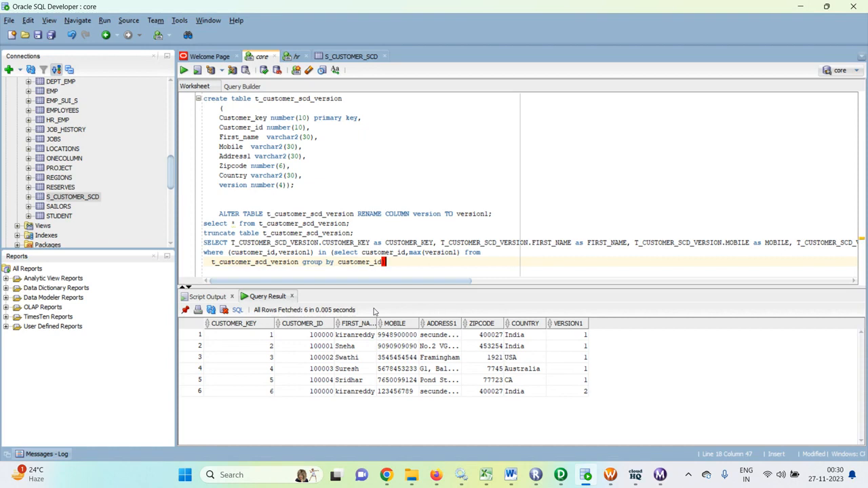
text();)
key(ctrl+Return)
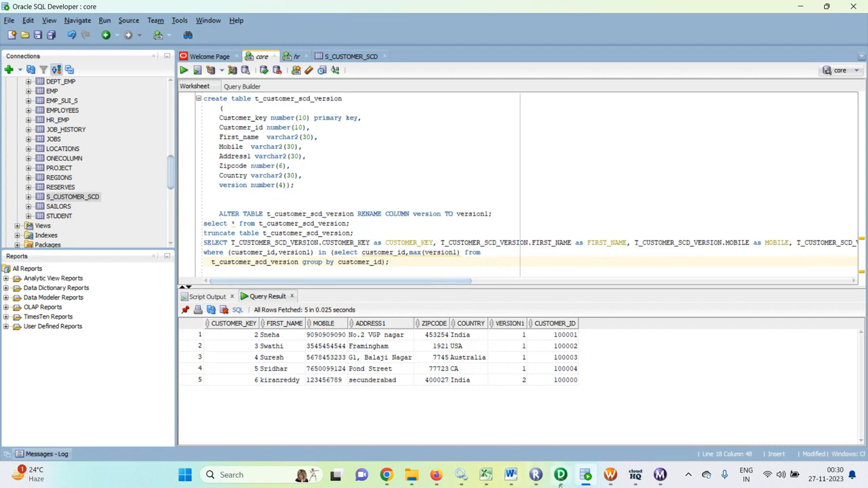
mouse_move(636, 479)
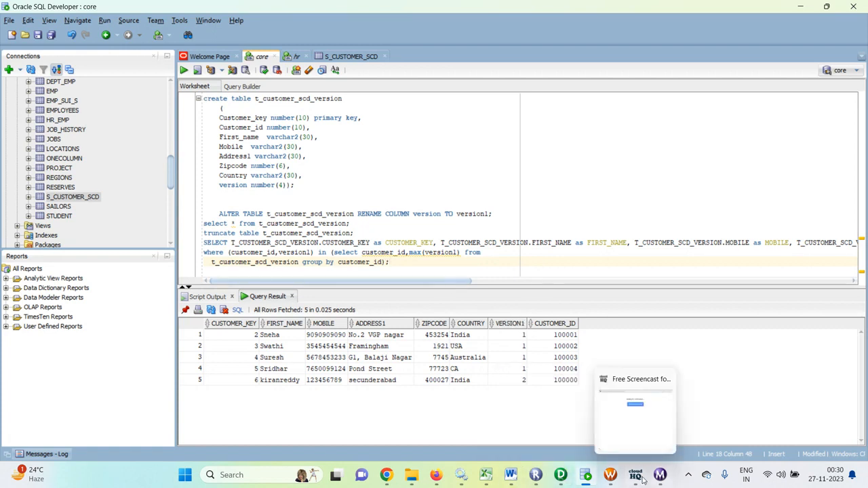
click(635, 410)
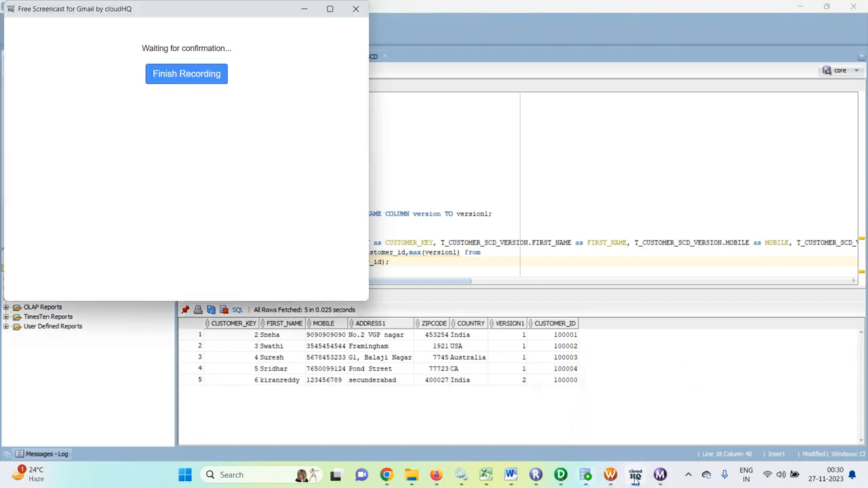